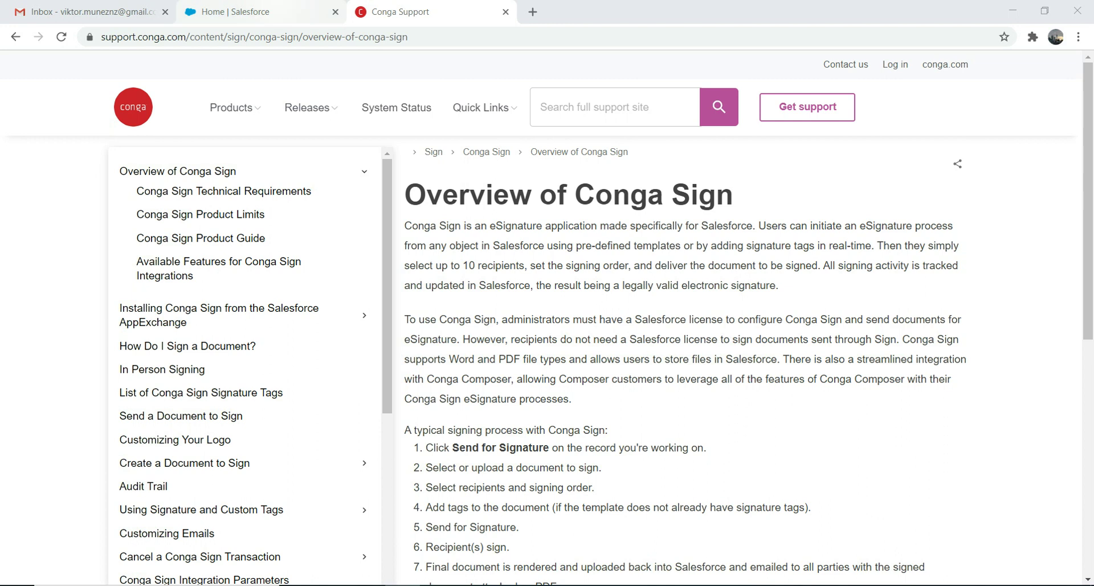
Switch to Salesforce Setup, search AppExchange for "conga sign" and review the Conga Sign listing's details.
left_click(251, 12)
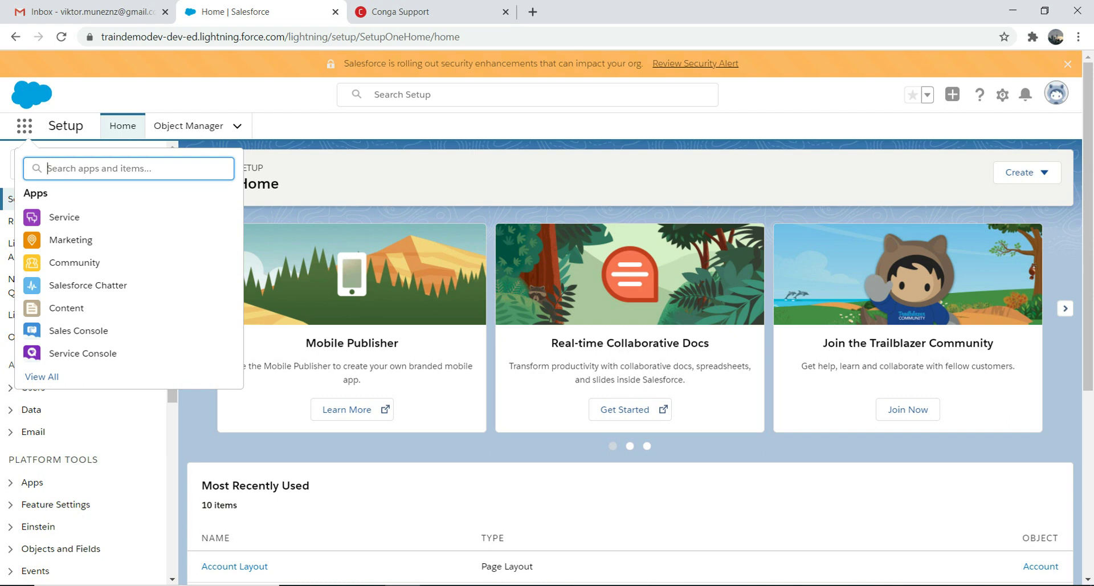
key("Escape")
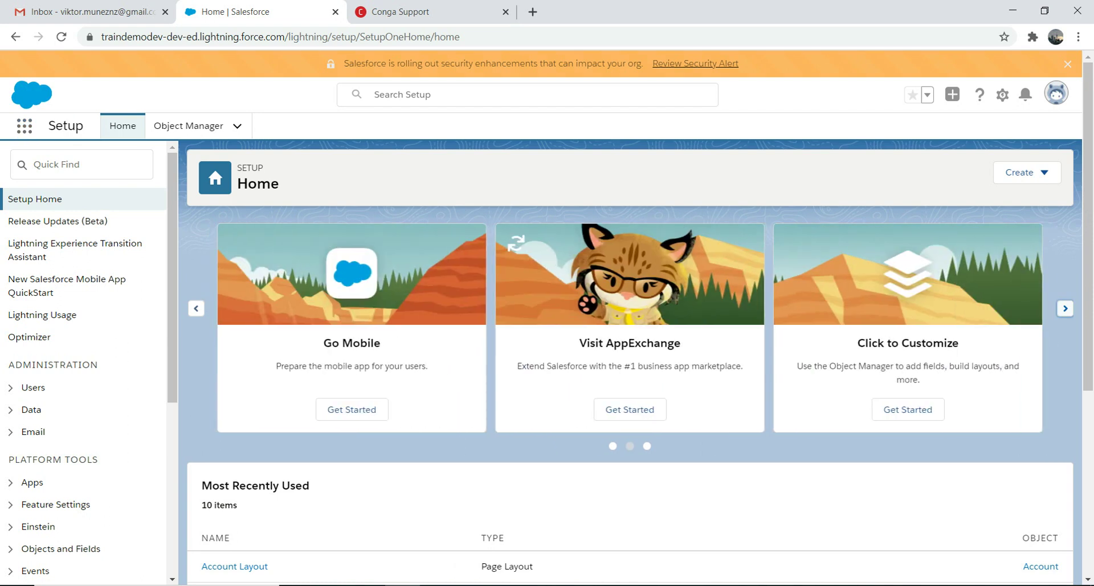
left_click(629, 409)
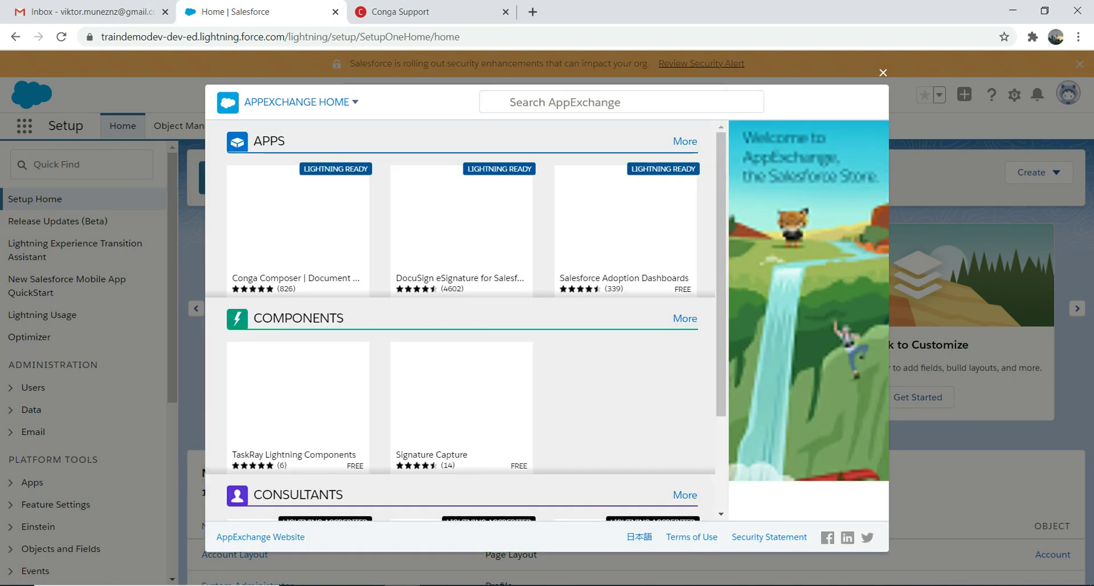
type("conga sign")
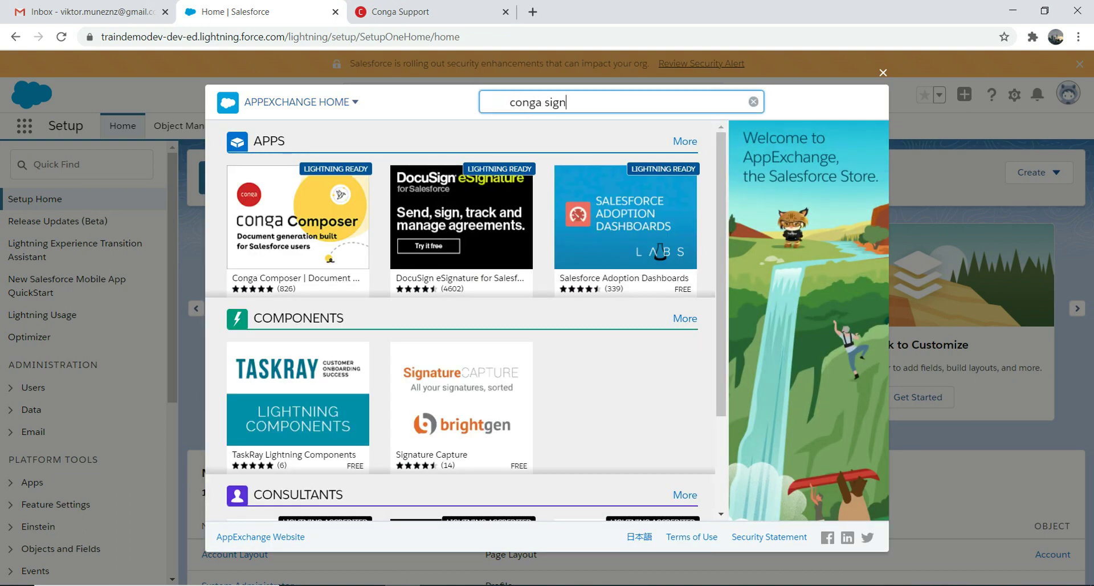
key("Return")
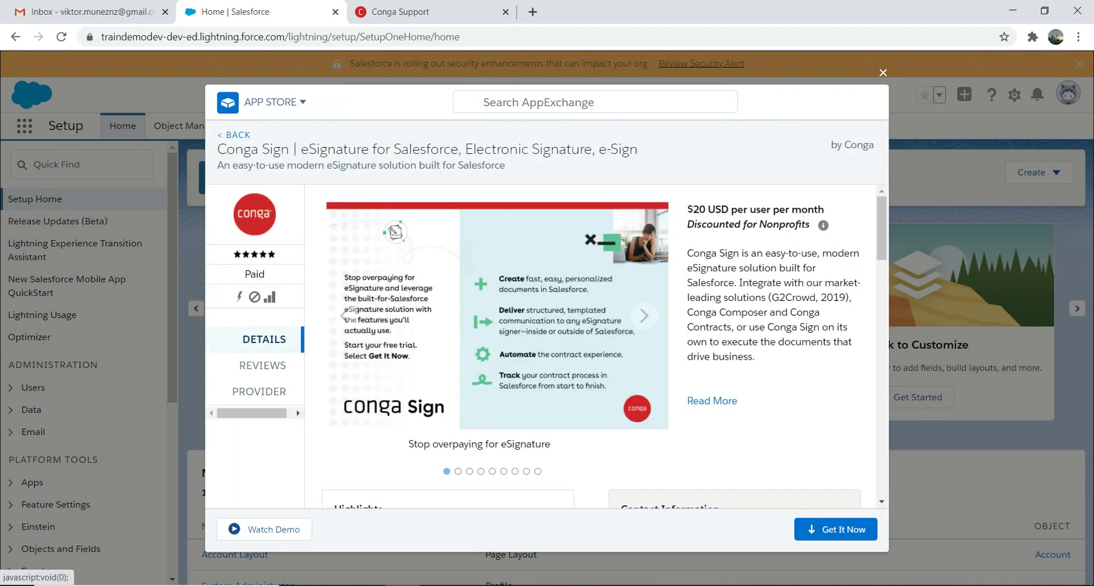
scroll(540, 342, "down", 15)
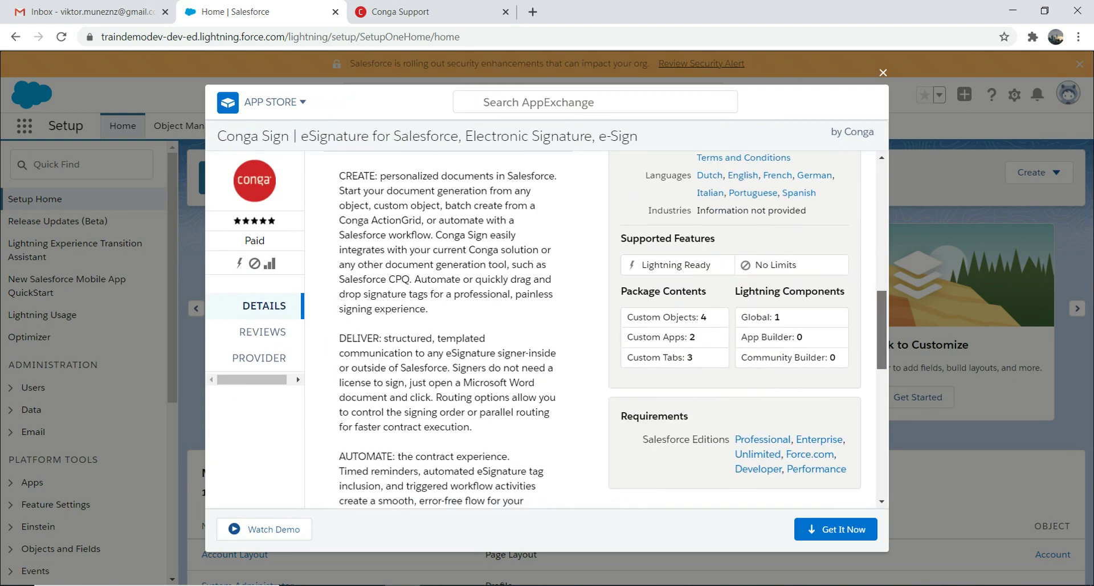
scroll(540, 342, "up", 2)
Log in to AppExchange, review the confirmation form for installing Conga Sign in this org, and close it without installing.
left_click(836, 529)
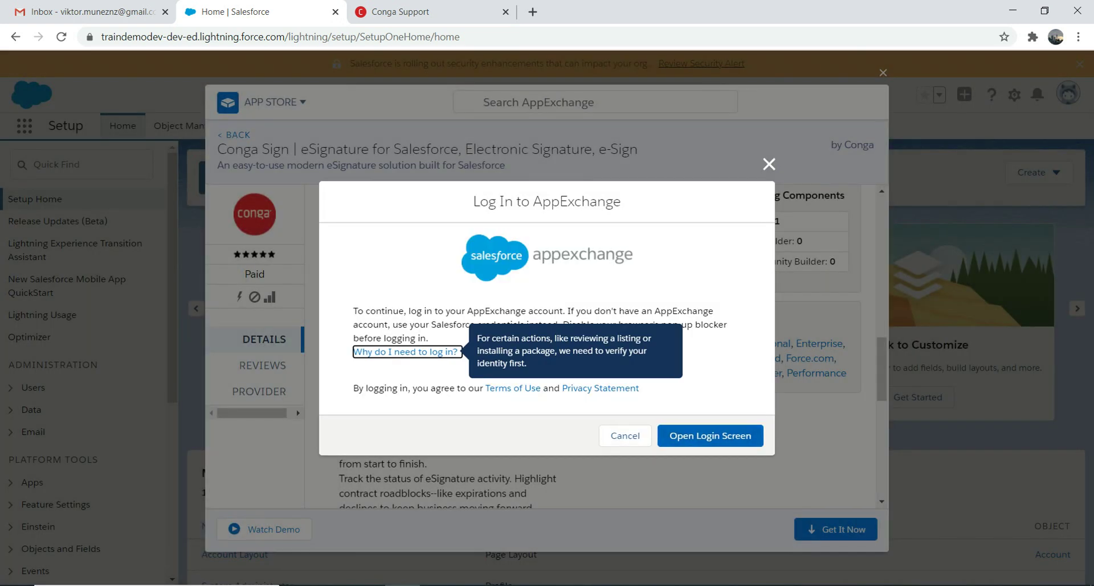
left_click(710, 436)
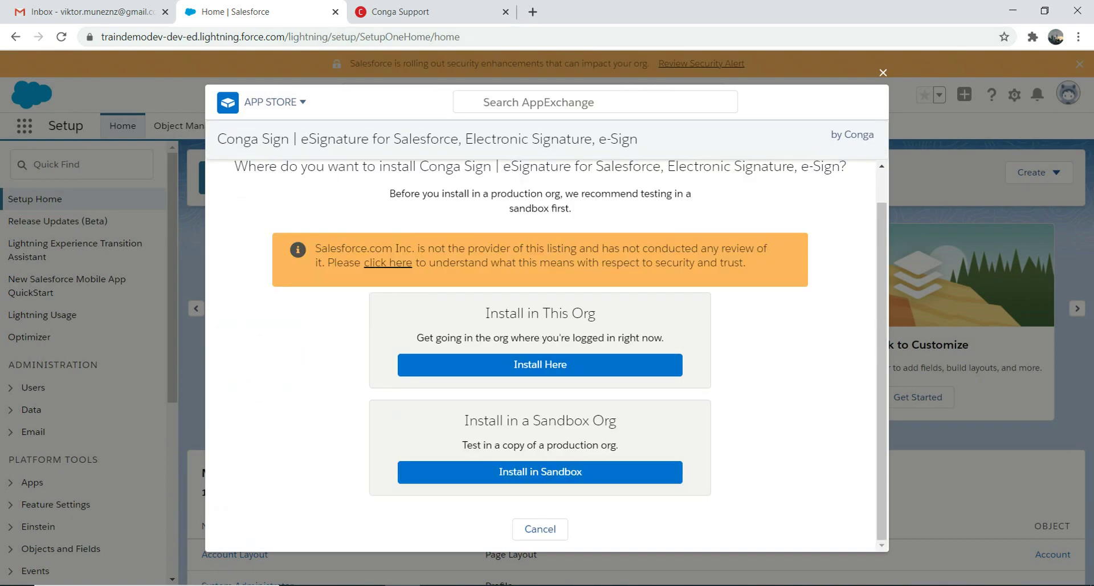
left_click(540, 364)
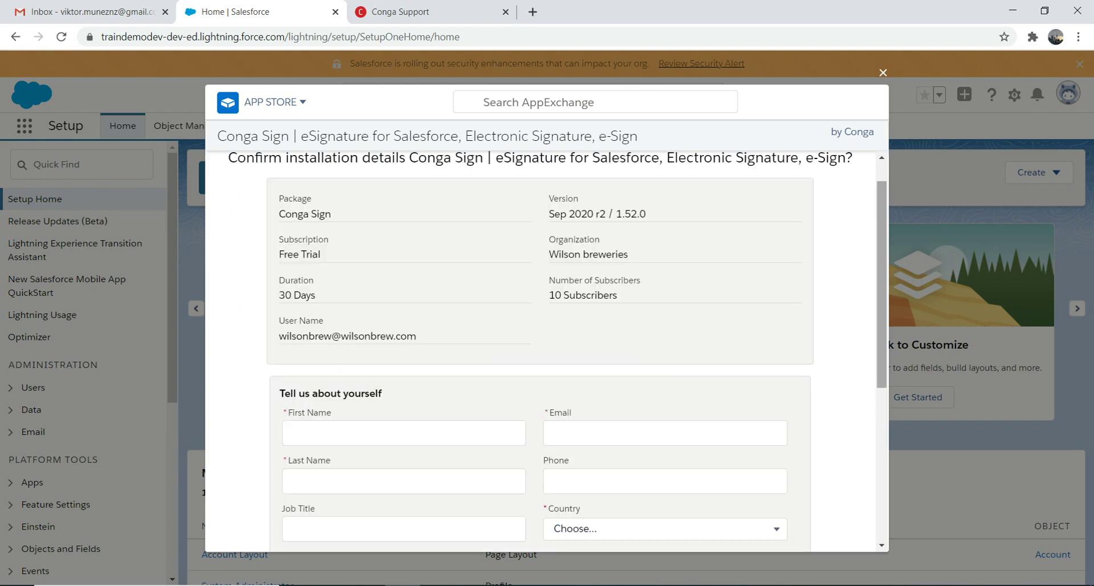
scroll(542, 342, "down", 5)
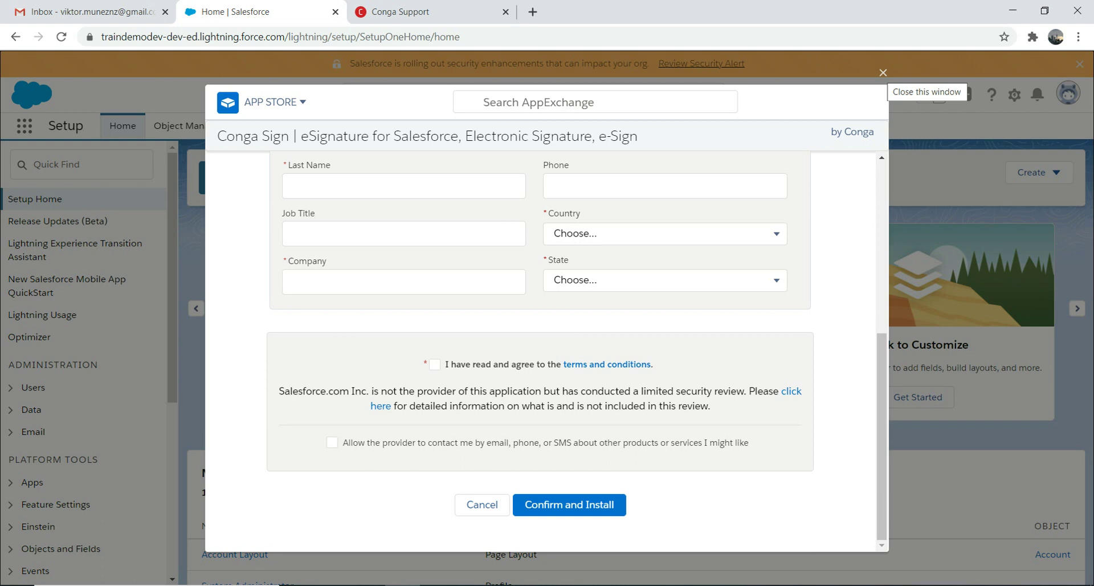
left_click(882, 72)
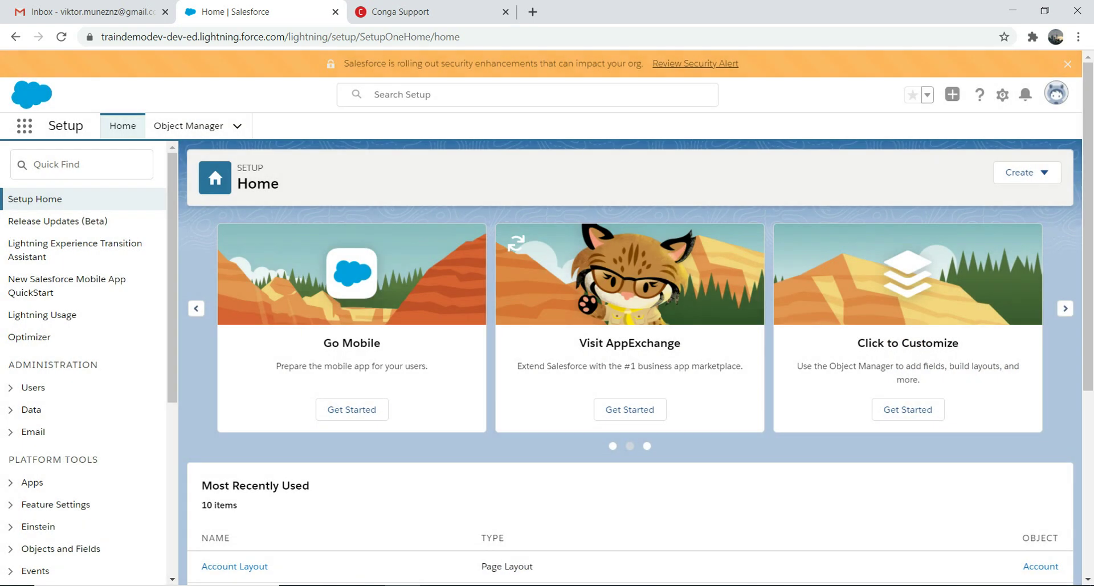
Find the Conga Sign app by searching for "cong" and open its Conga Sign Setup page.
left_click(82, 164)
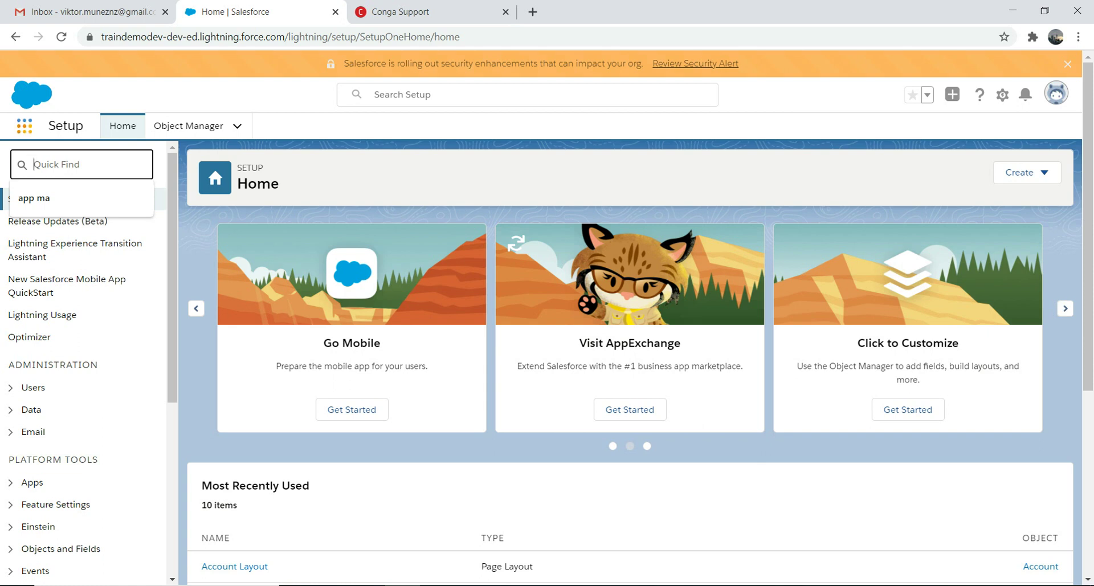
left_click(24, 125)
type("cong")
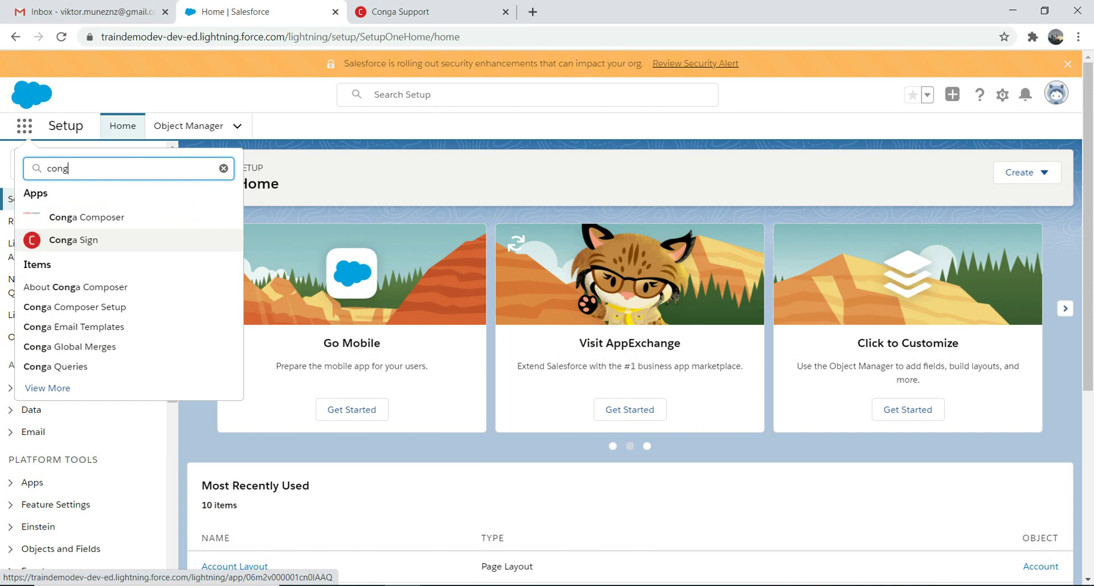
left_click(73, 240)
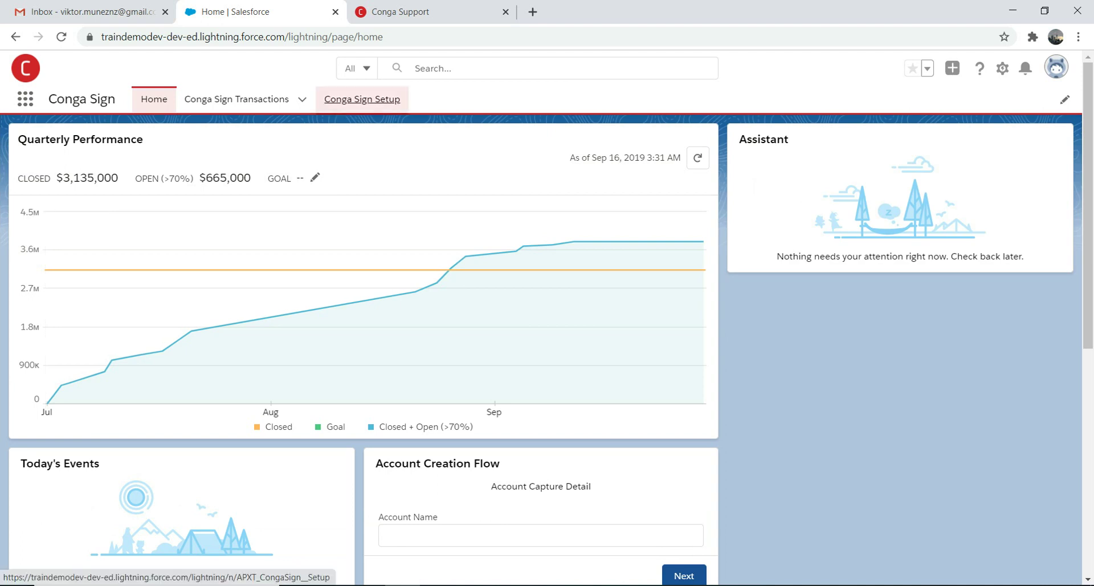
left_click(362, 99)
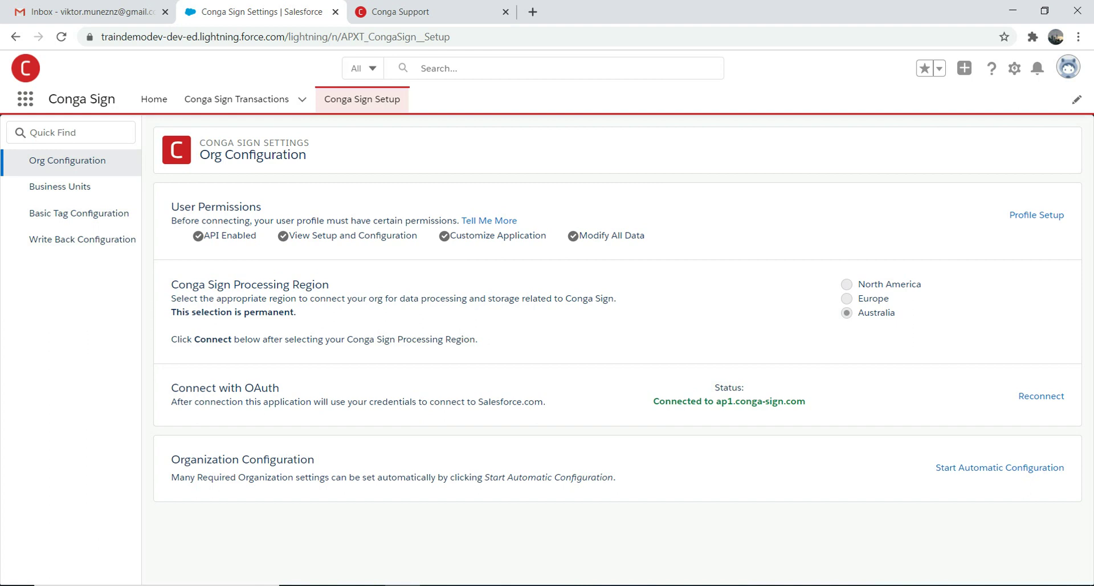
Start the automatic organization configuration and select the Contract and LagerBeer objects for use in the org.
left_click(1000, 467)
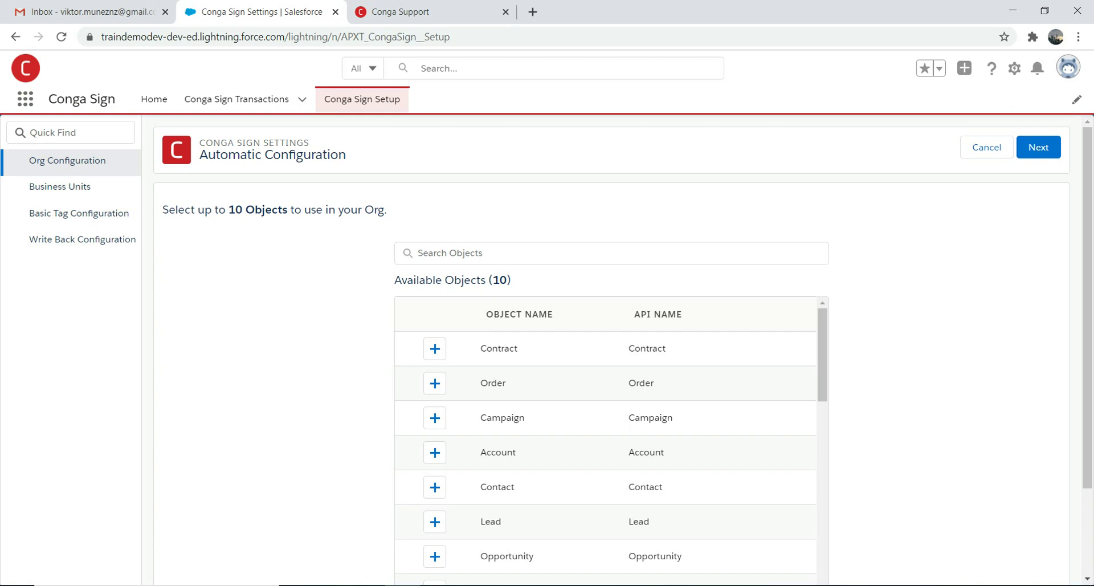
left_click(435, 348)
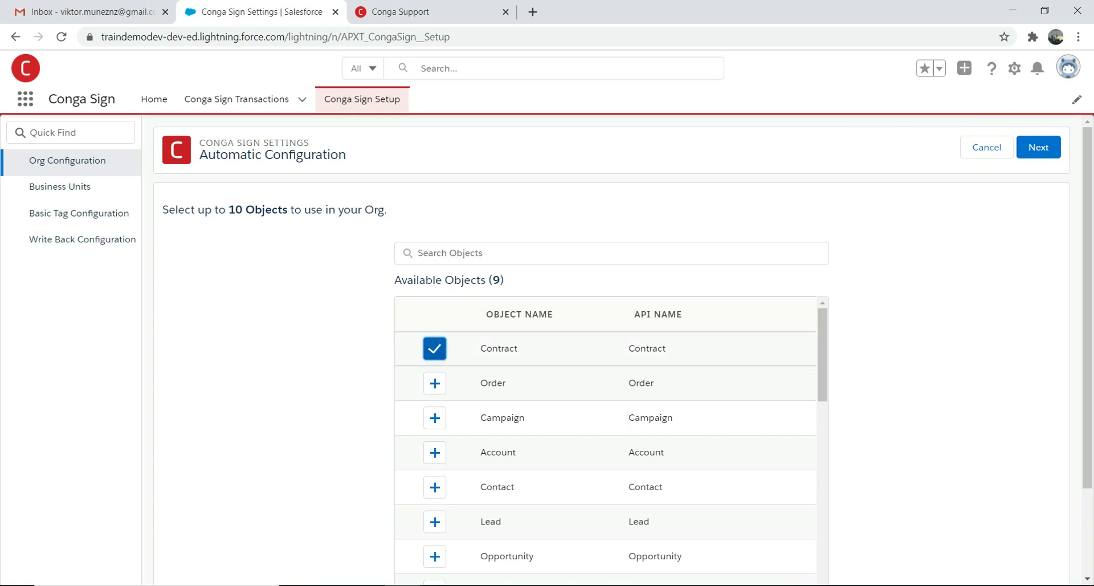
scroll(605, 439, "down", 2)
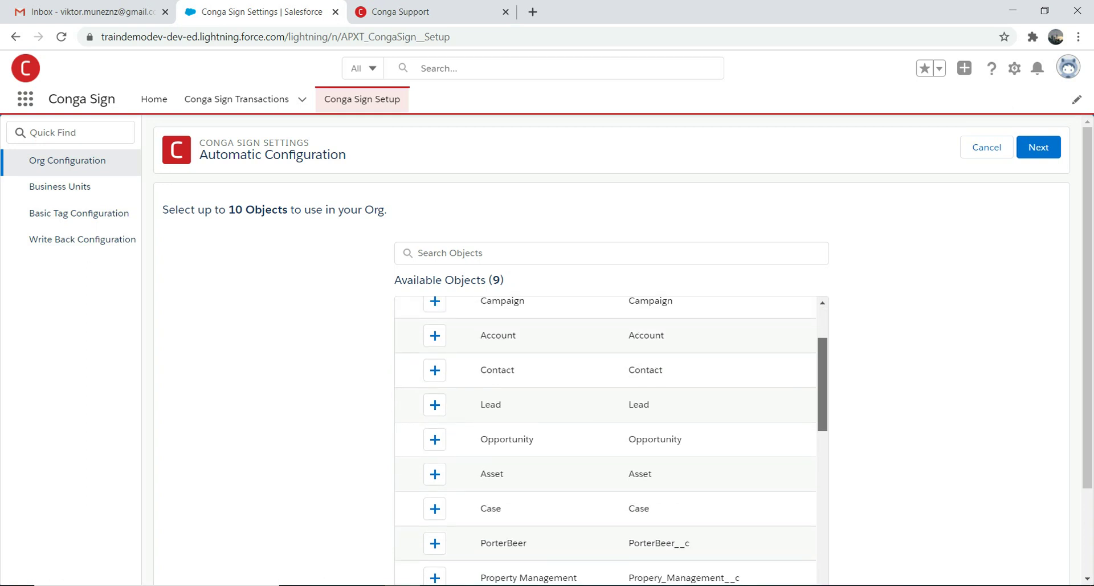
scroll(606, 439, "down", 4)
scroll(606, 439, "up", 1)
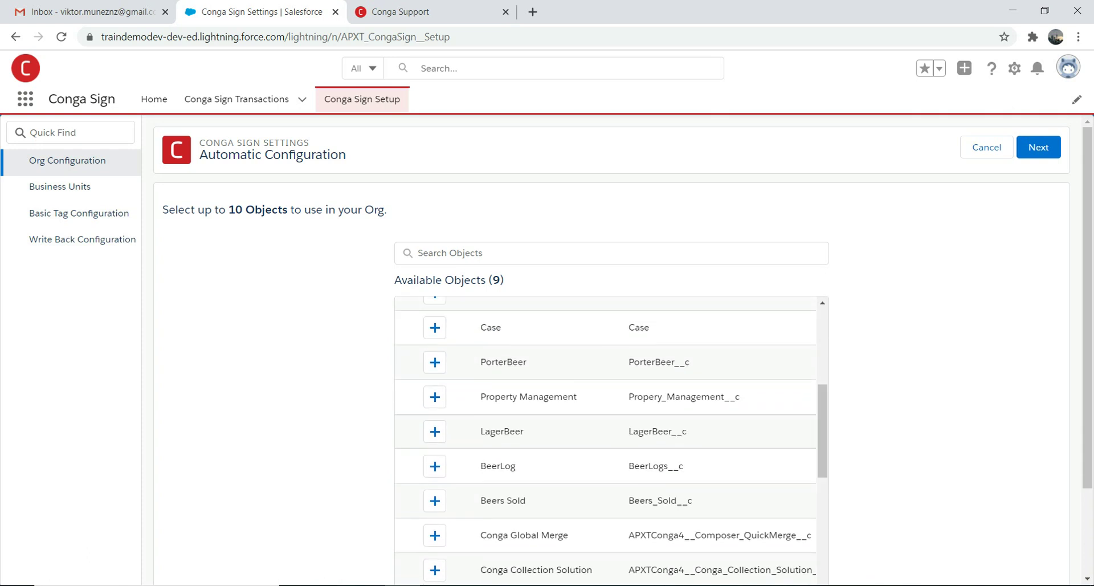
left_click(435, 431)
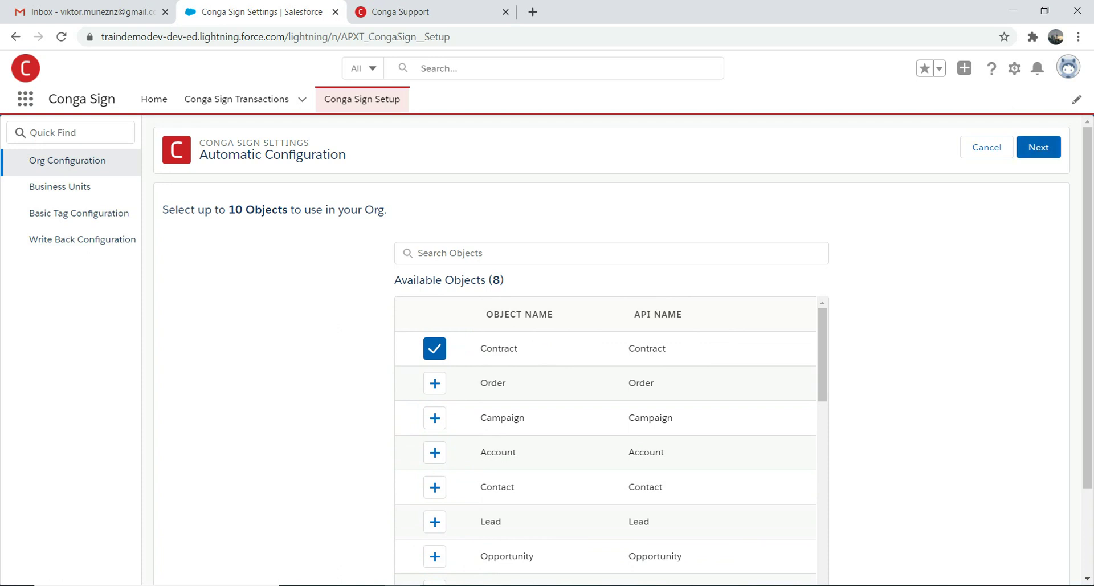
left_click(1039, 147)
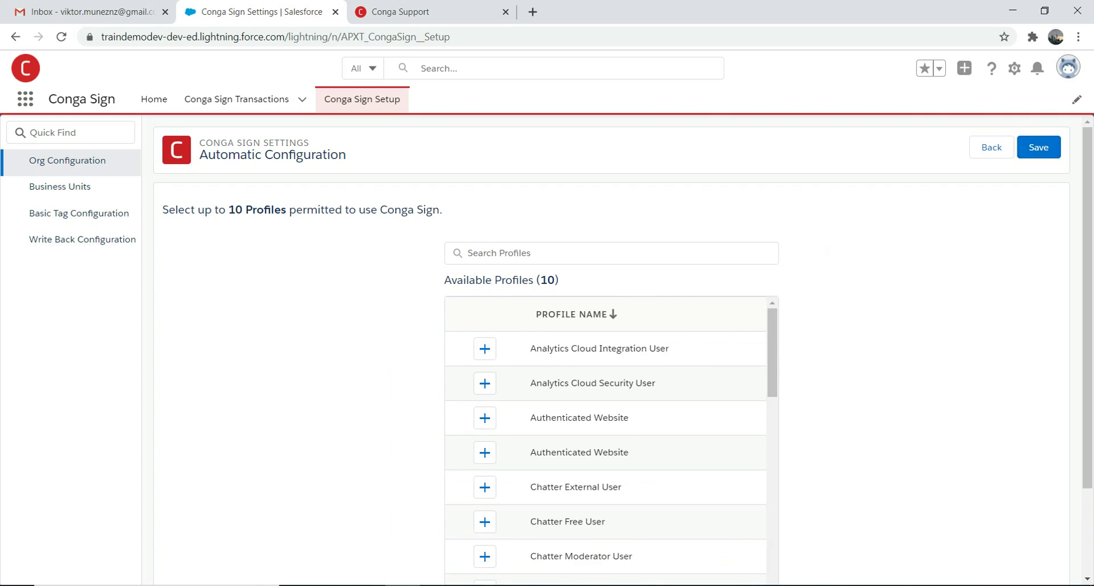
Permit the Custom: SysAdmin, System AdminCLone and System Administrator profiles to use Conga Sign and save the configuration.
left_click(468, 253)
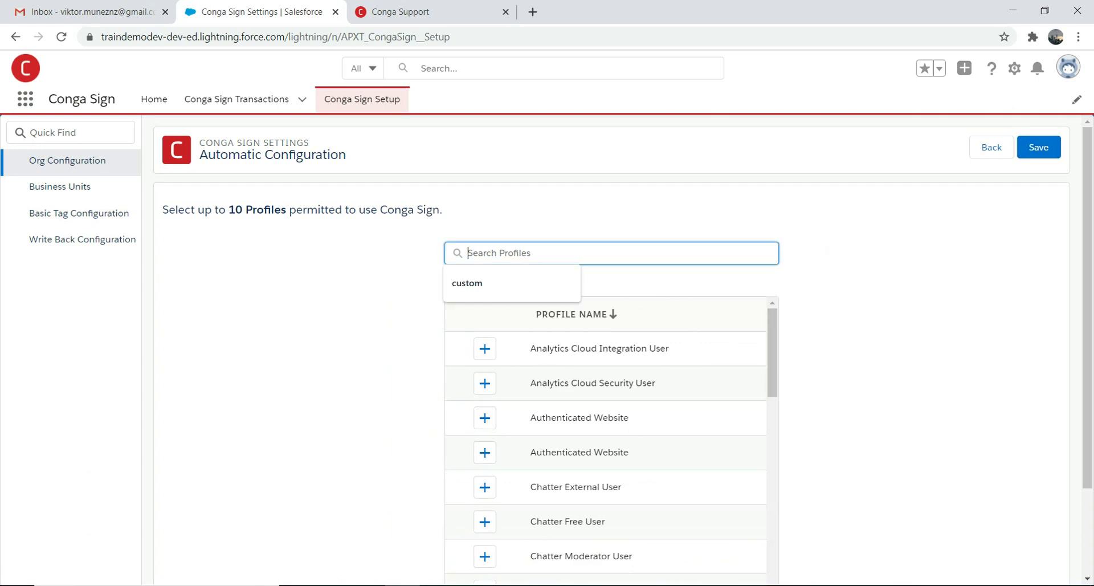
type("sysm")
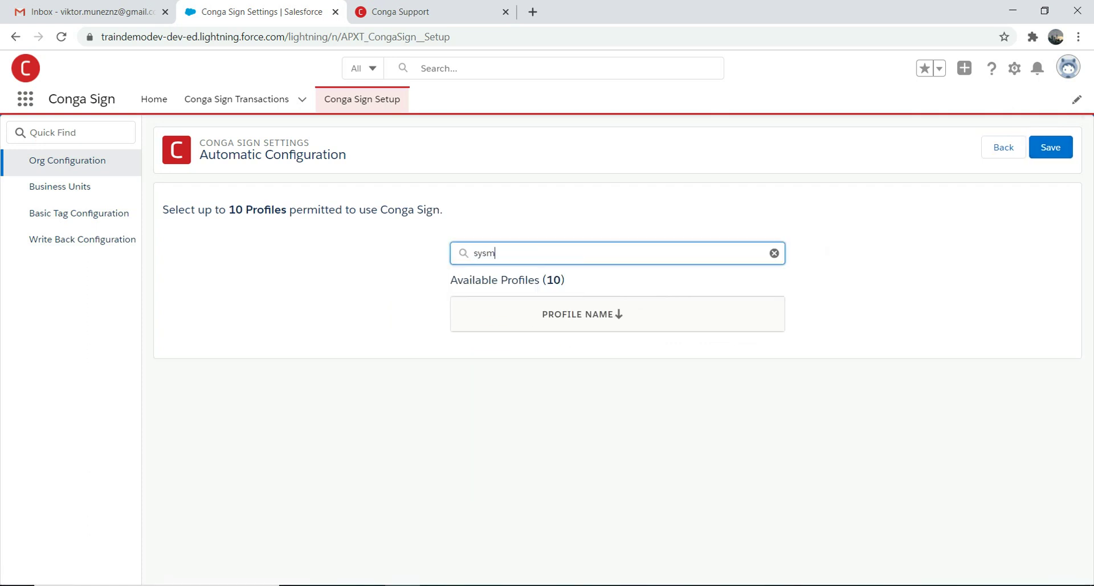
key("BackSpace")
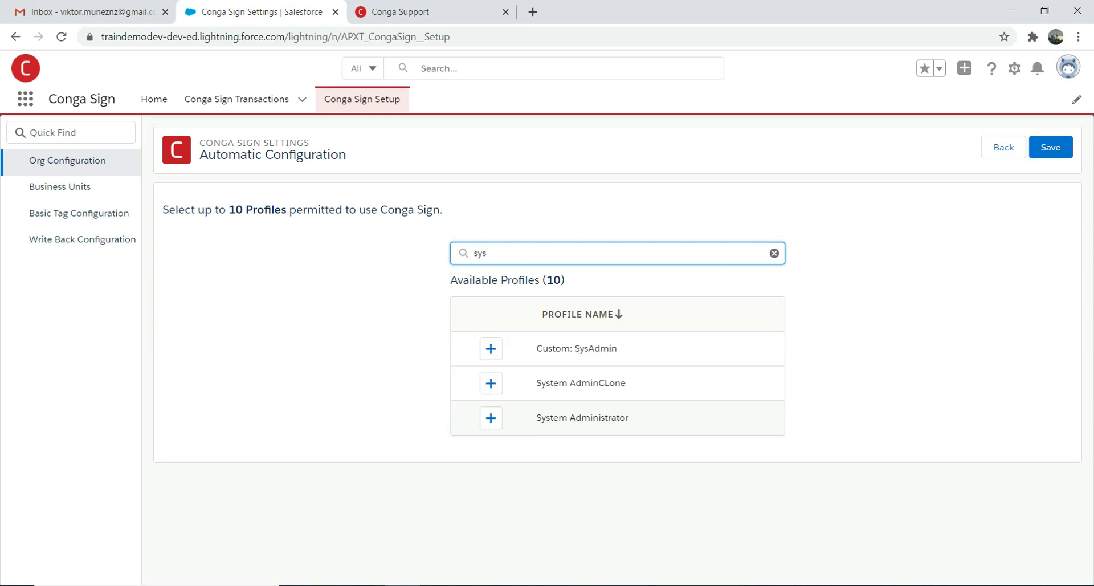
left_click(491, 348)
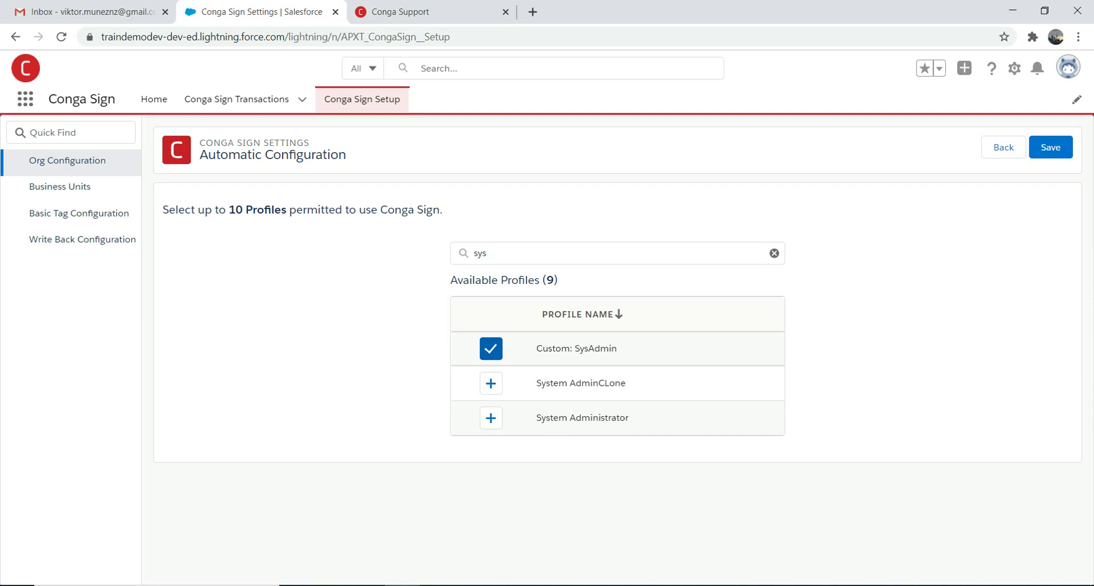
left_click(491, 383)
left_click(491, 418)
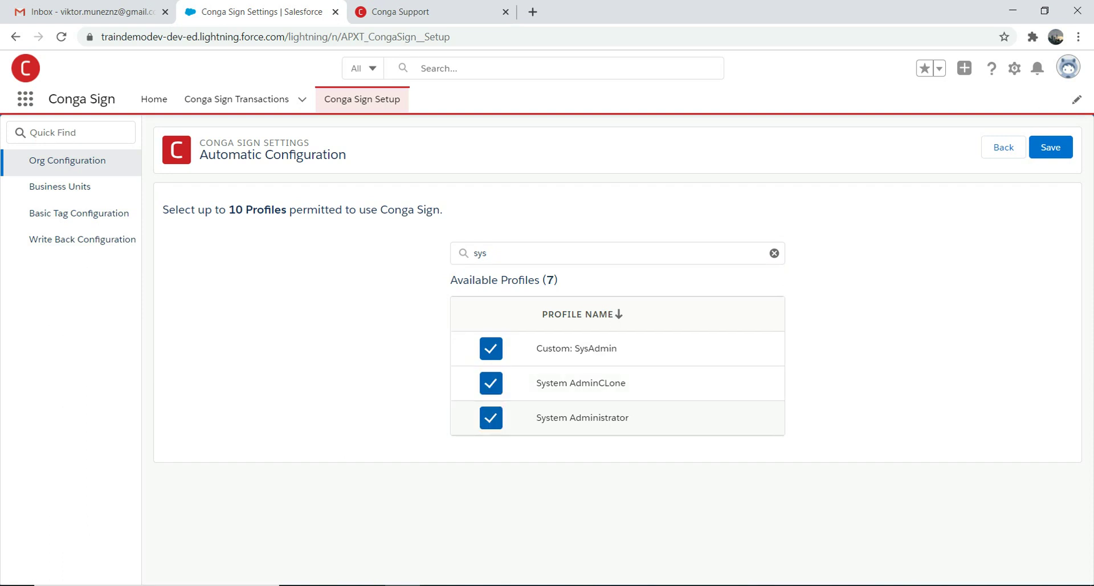
left_click(1051, 148)
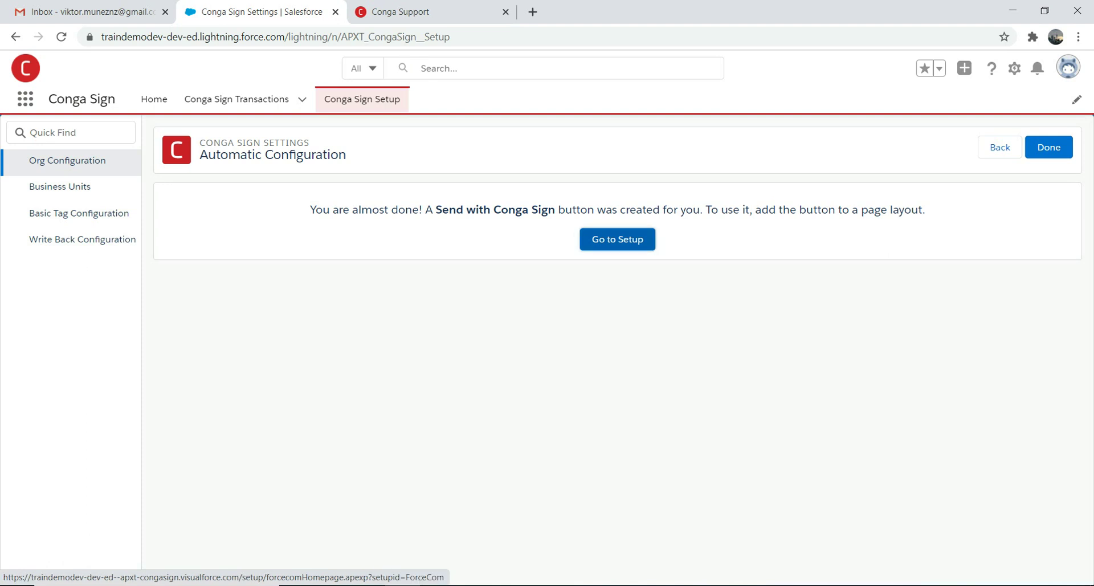
Go to Salesforce Setup and open the Account object's Account Layout page layout for editing.
left_click(617, 239)
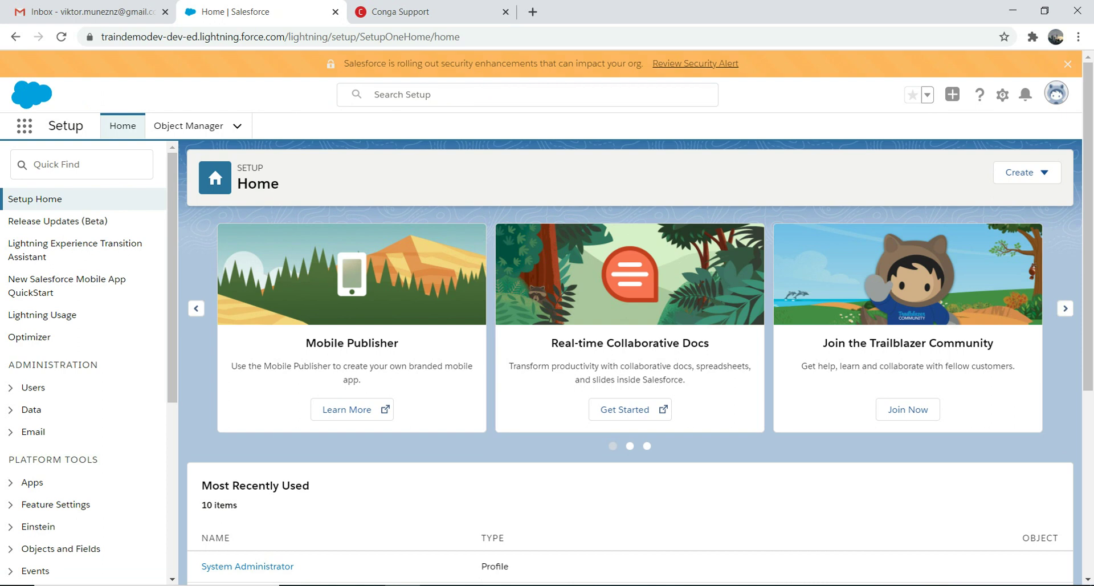
left_click(189, 126)
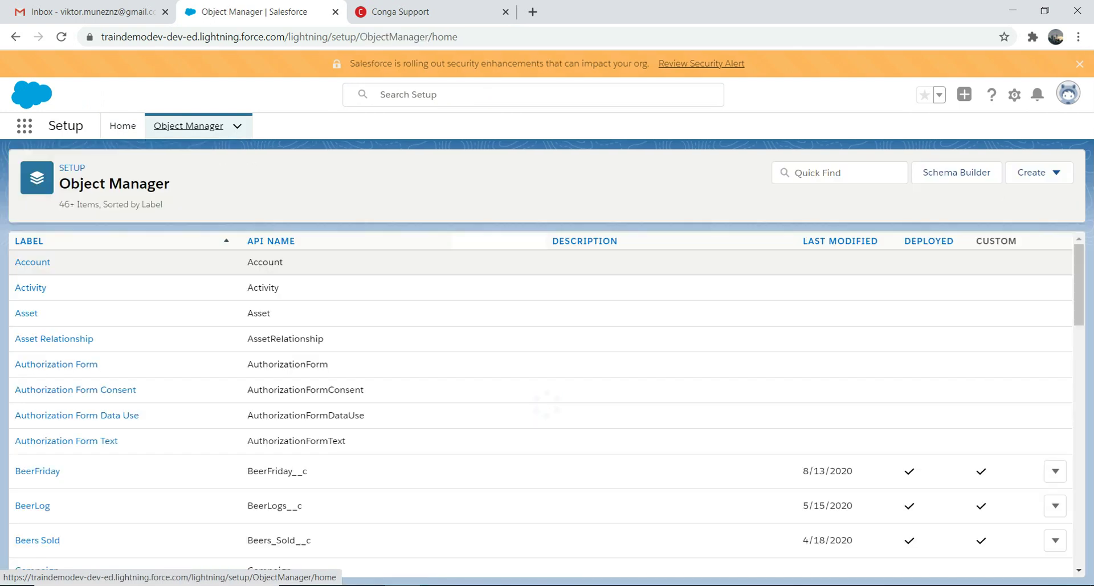
left_click(32, 262)
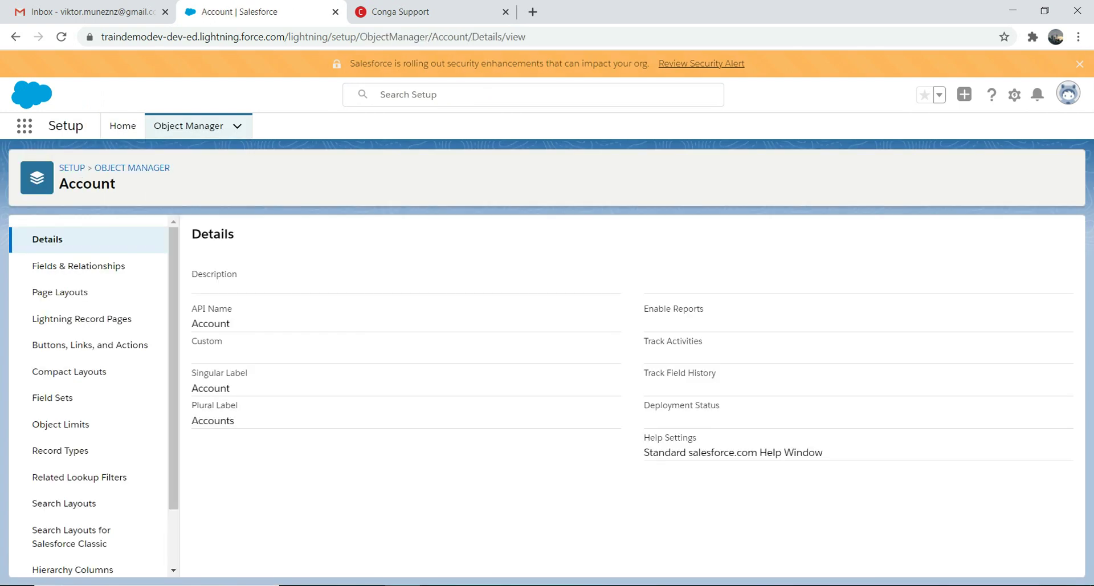
left_click(60, 292)
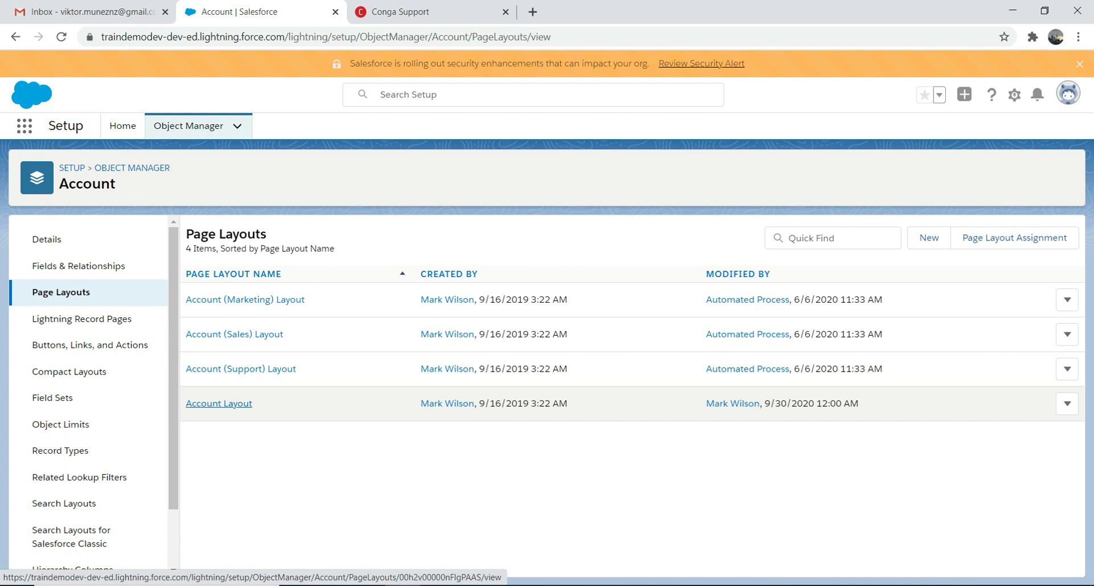
left_click(219, 403)
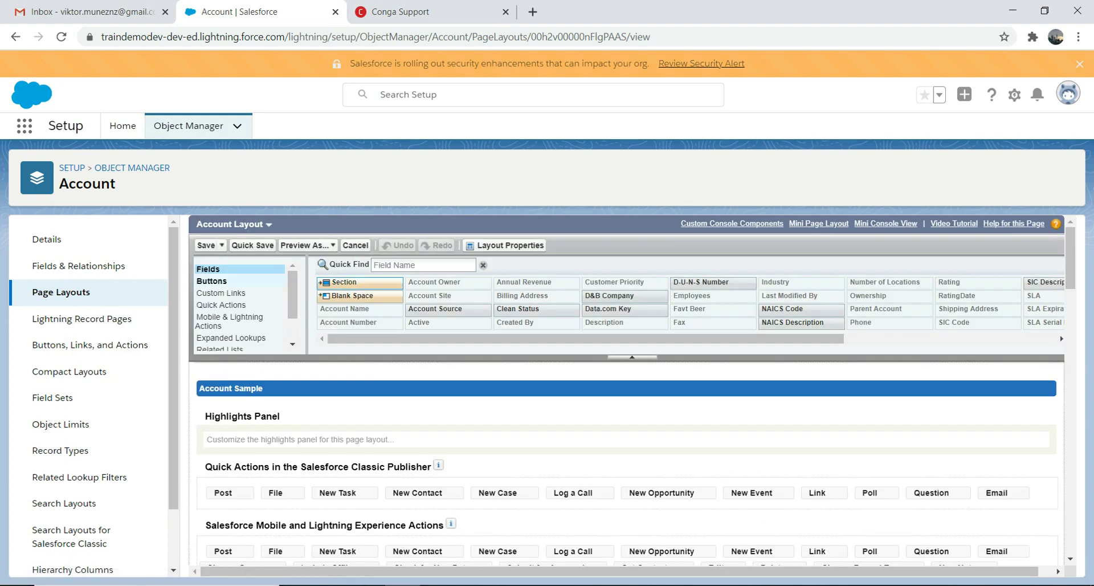
List the available buttons in the Account Layout and check where Send with Conga Sign is placed on it.
left_click(212, 280)
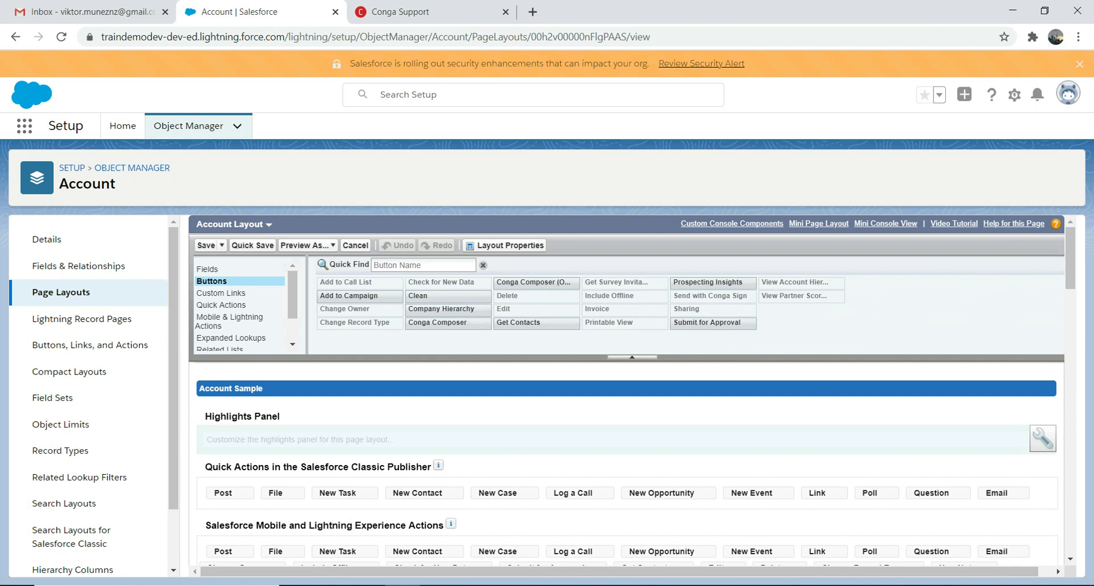
scroll(627, 456, "down", 3)
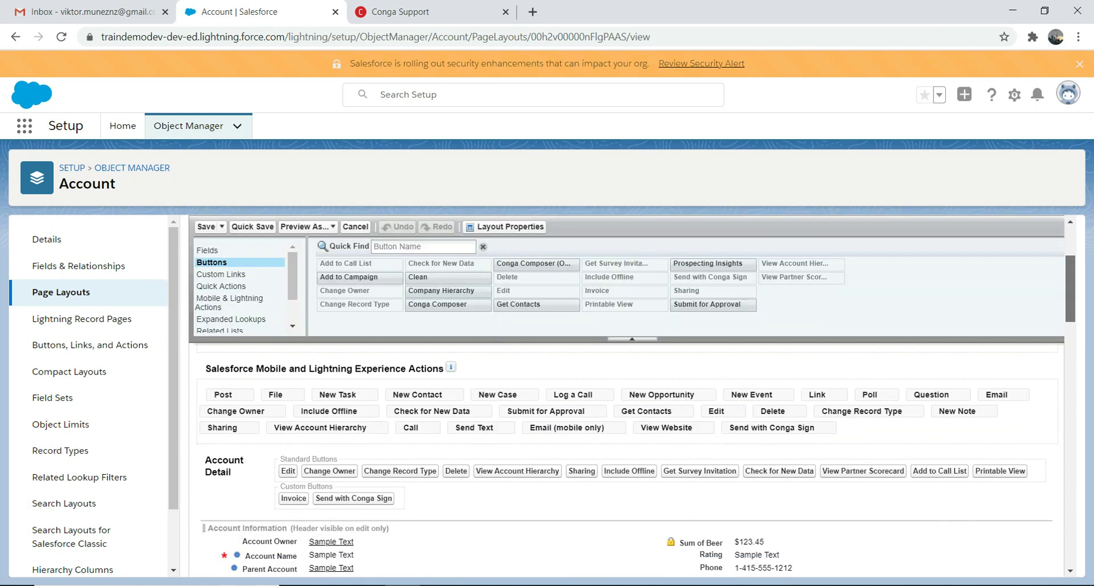
scroll(1046, 465, "up", 1)
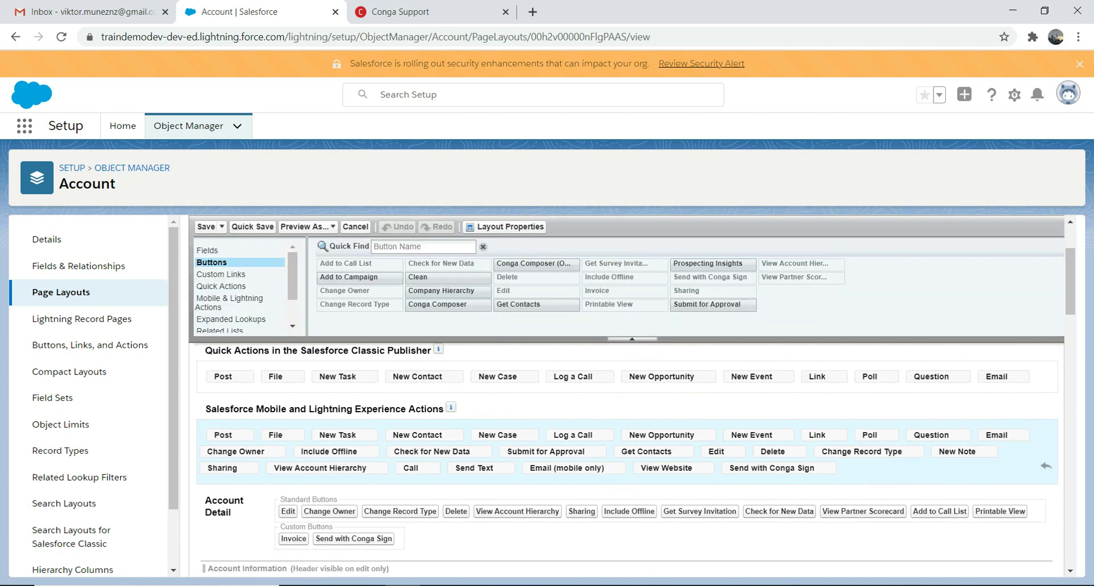
Check the Account layout's Mobile & Lightning Actions and Related Lists for Send with Conga Sign and Conga Sign Transactions.
left_click(231, 302)
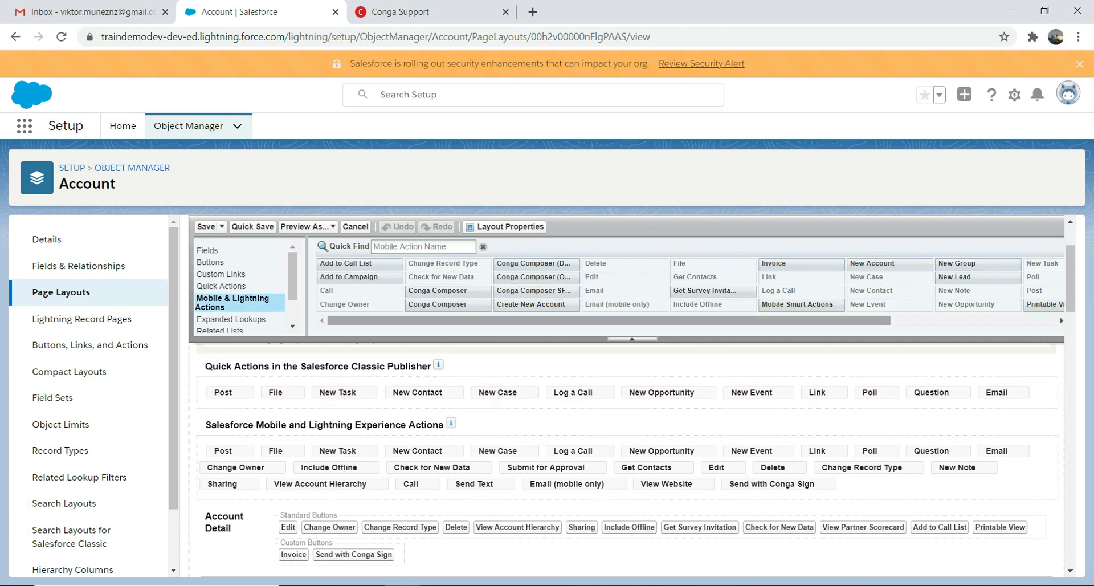
left_click_drag(608, 321, 774, 320)
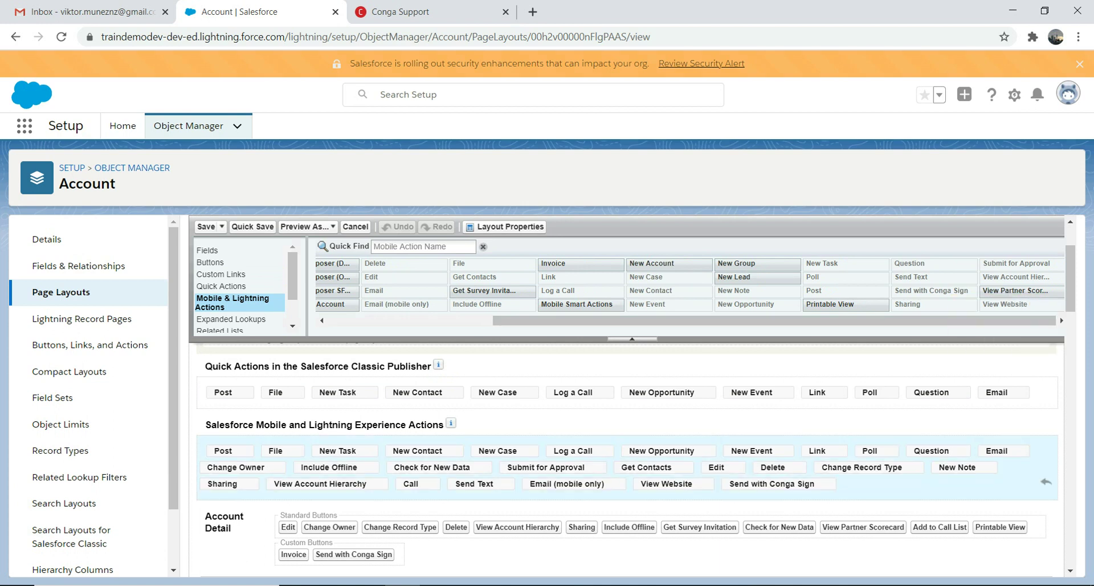
scroll(627, 456, "down", 10)
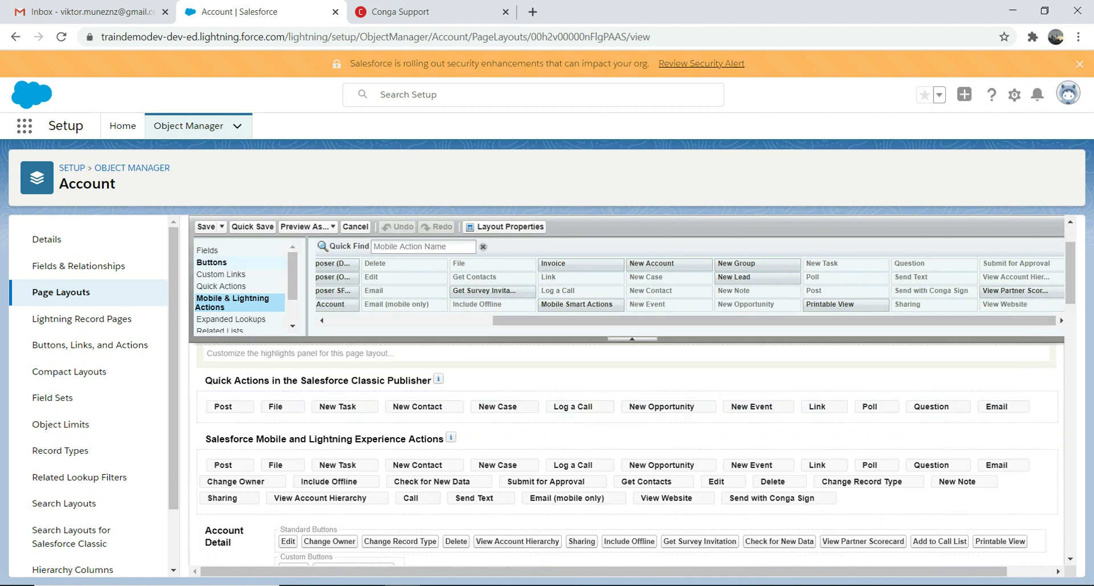
scroll(239, 288, "down", 2)
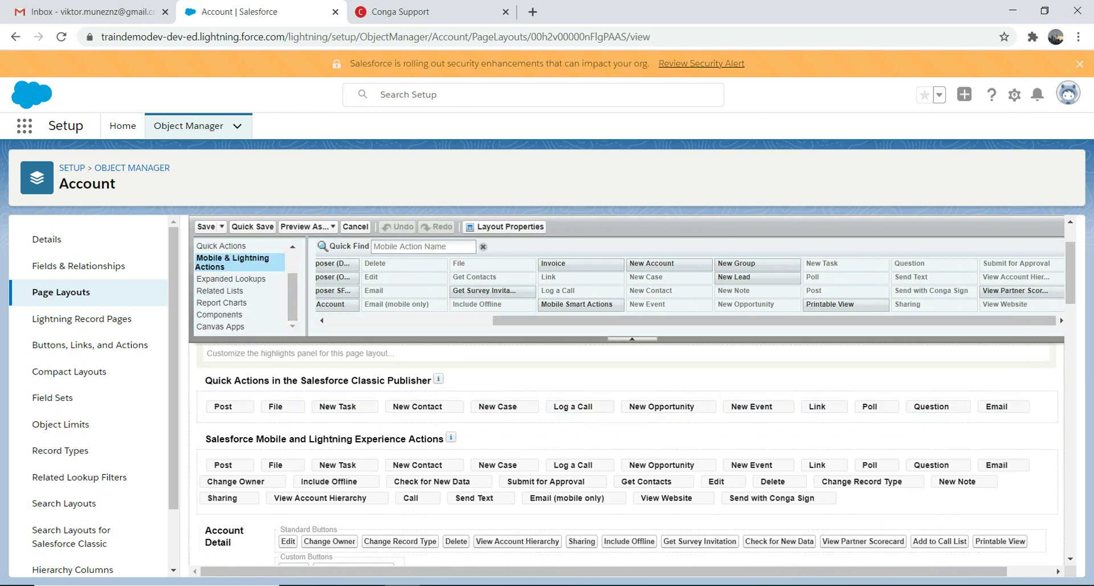
left_click(222, 291)
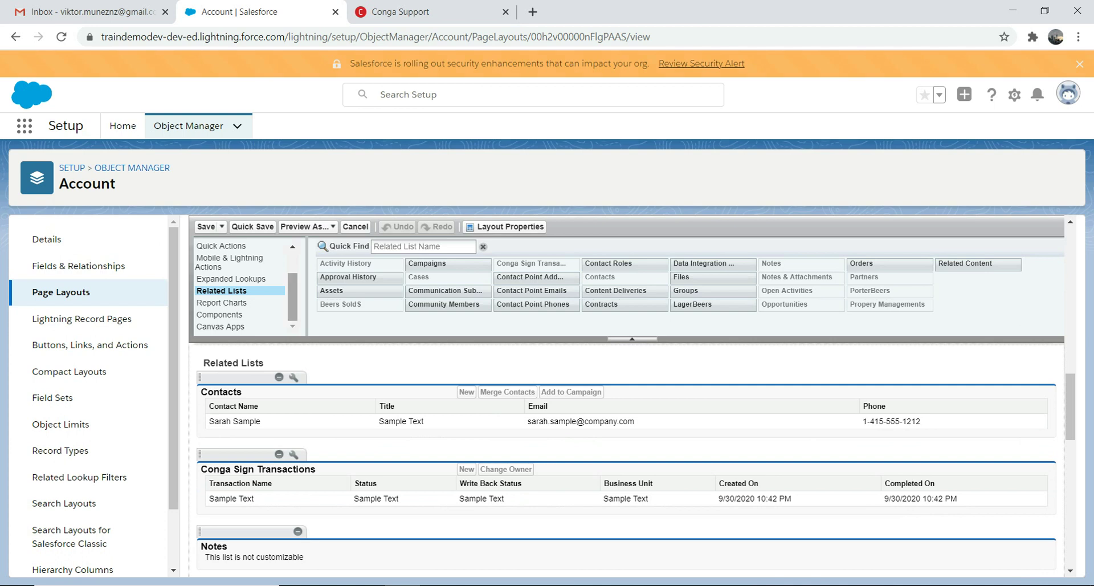
scroll(240, 288, "up", 2)
Review the layout's Buttons, Mobile & Lightning Actions and Related Lists once more for the Conga Sign components.
left_click(211, 262)
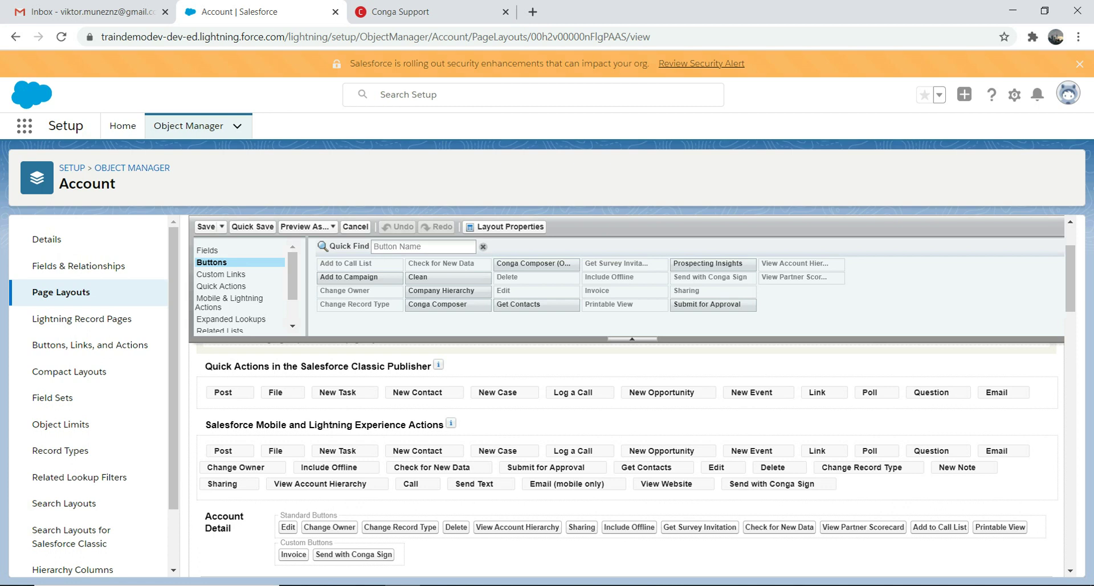
left_click(712, 277)
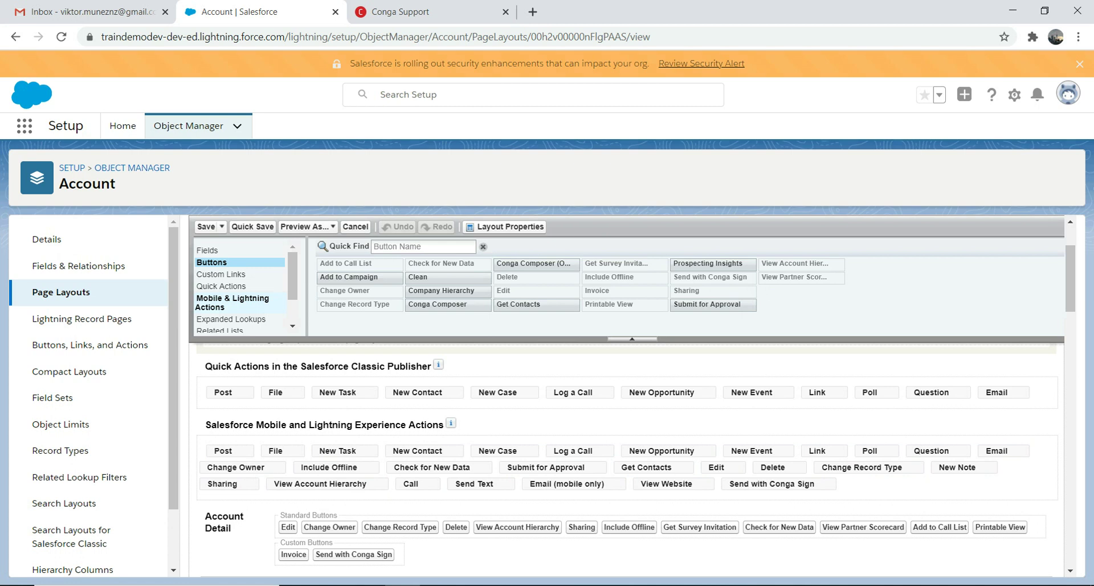
left_click(232, 303)
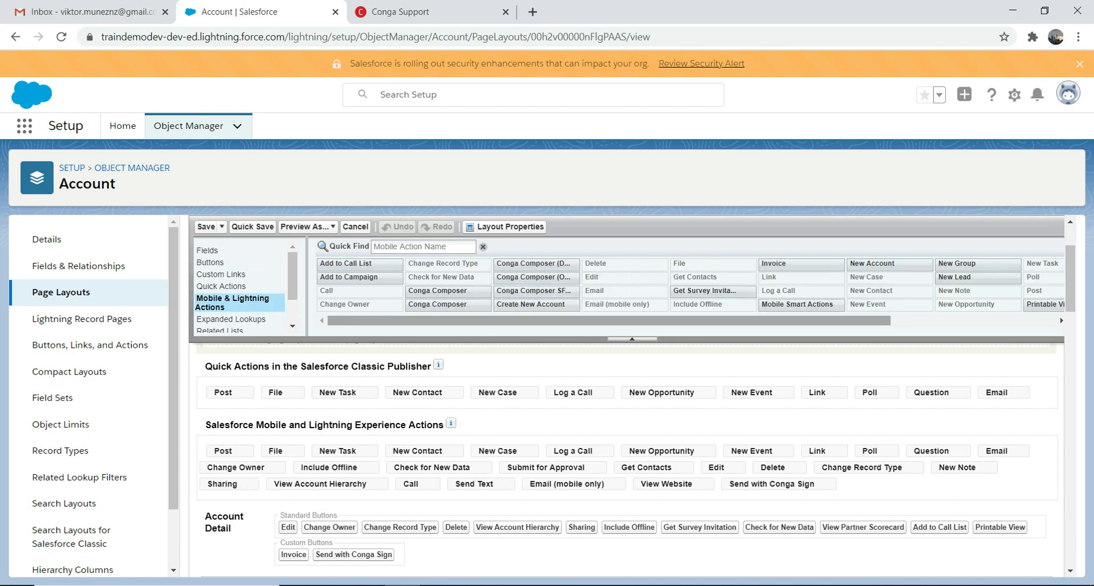
scroll(689, 285, "right", 5)
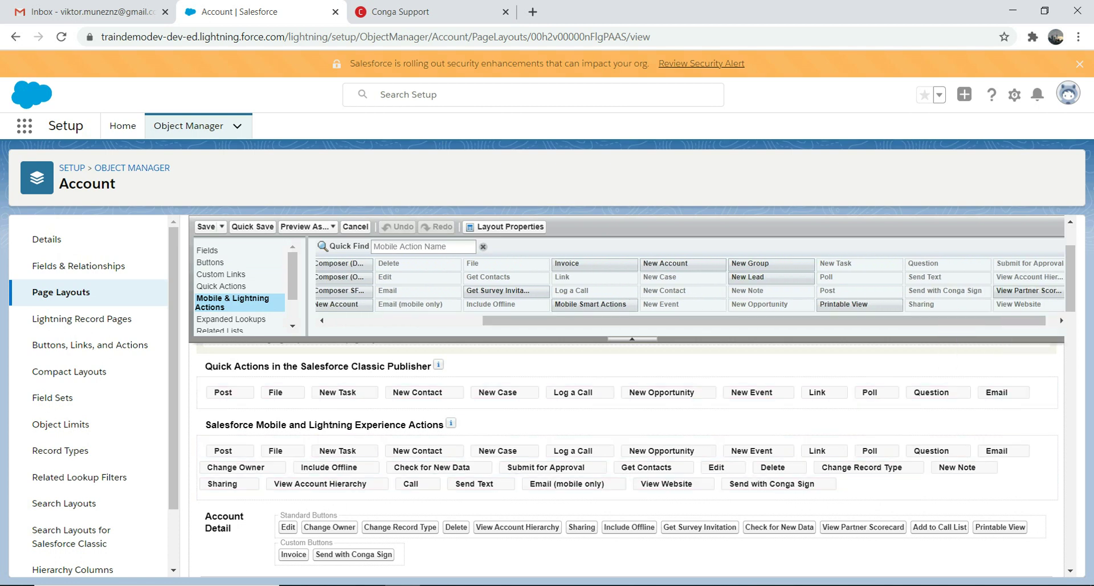
scroll(292, 285, "down", 1)
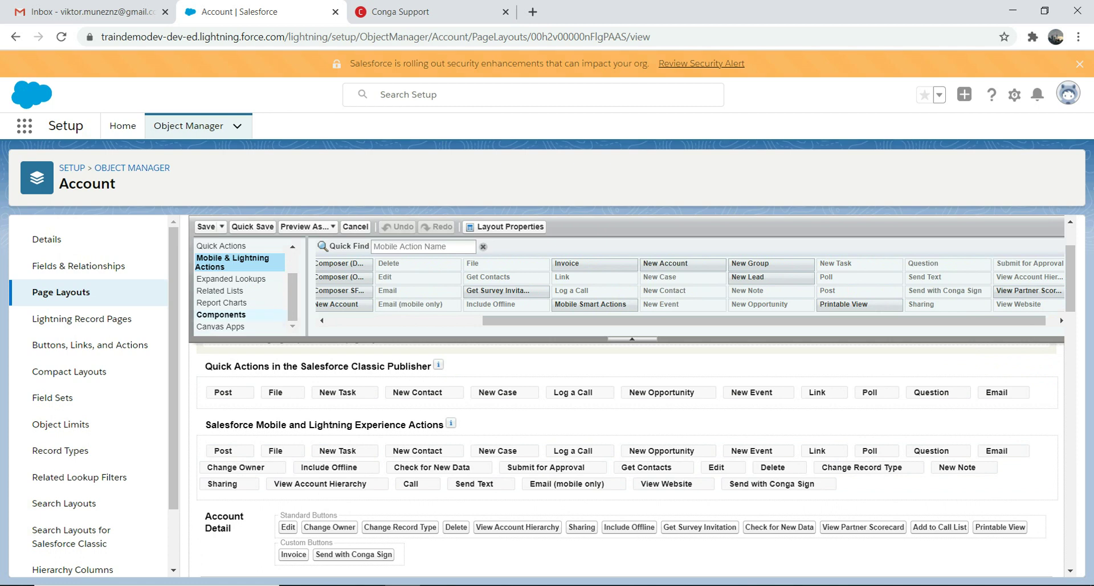
left_click(222, 291)
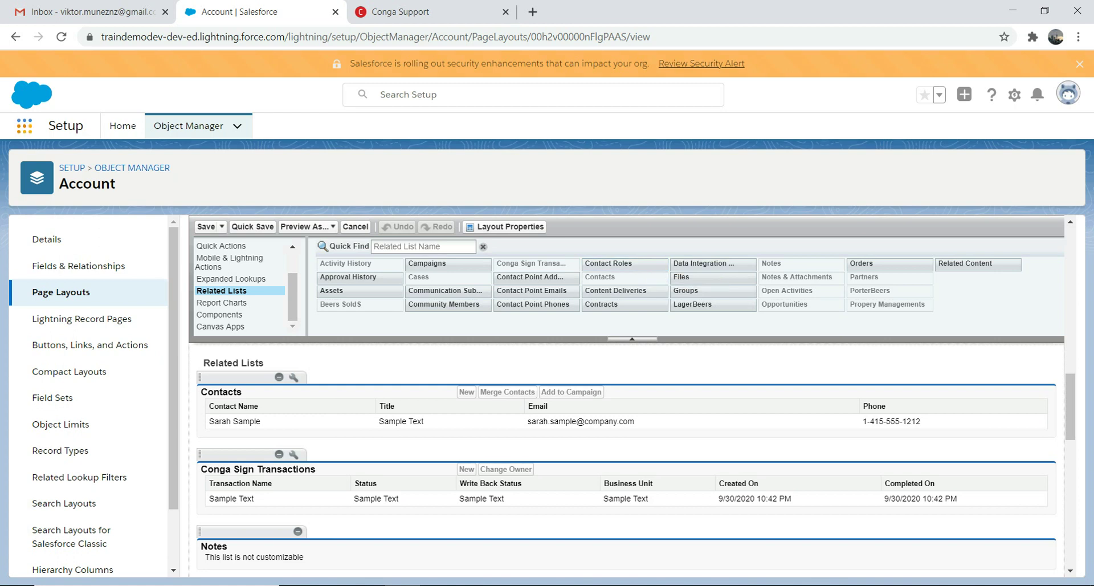
Go to the Accounts list and open the GB Pubs account record.
left_click(25, 126)
type("ac")
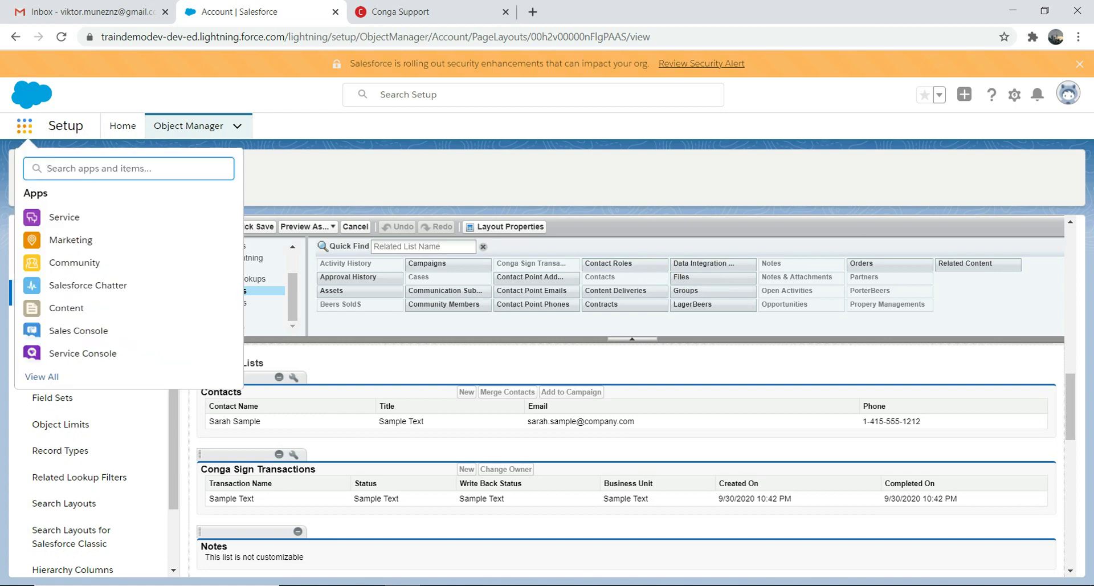
type("coun")
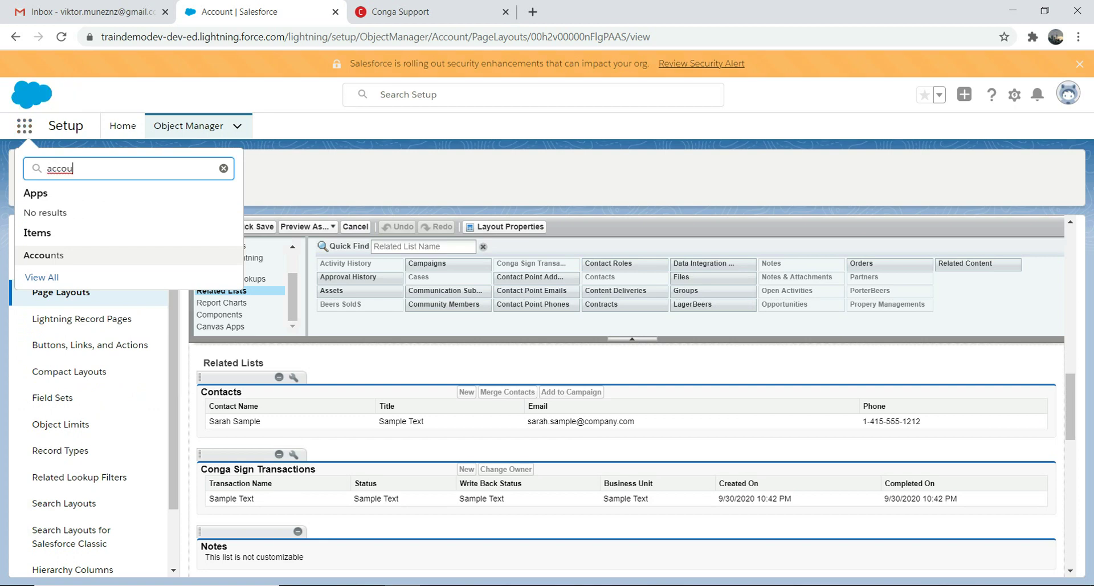
key("Return")
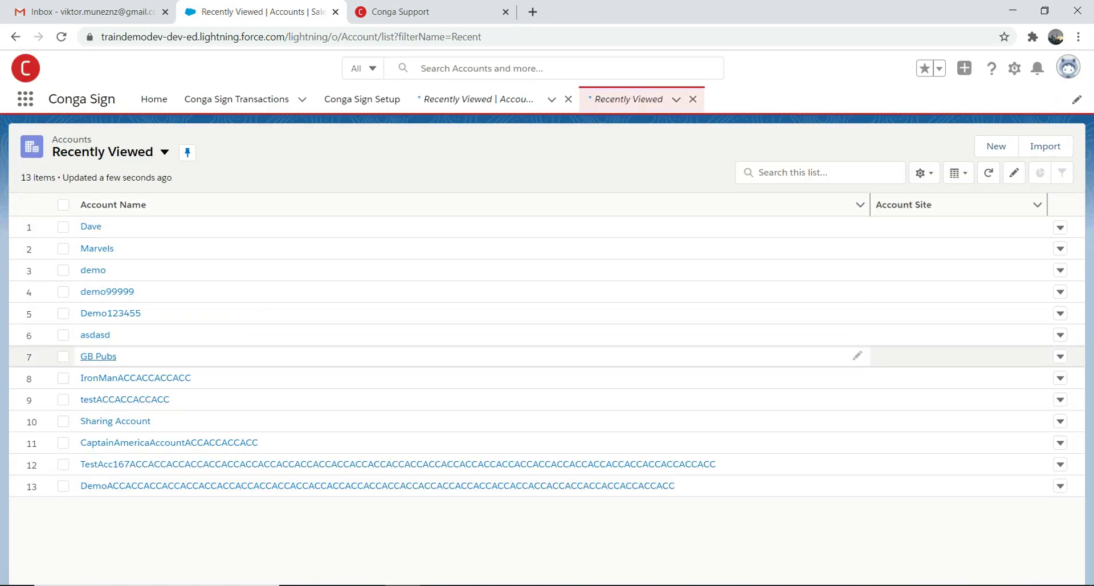
left_click(98, 356)
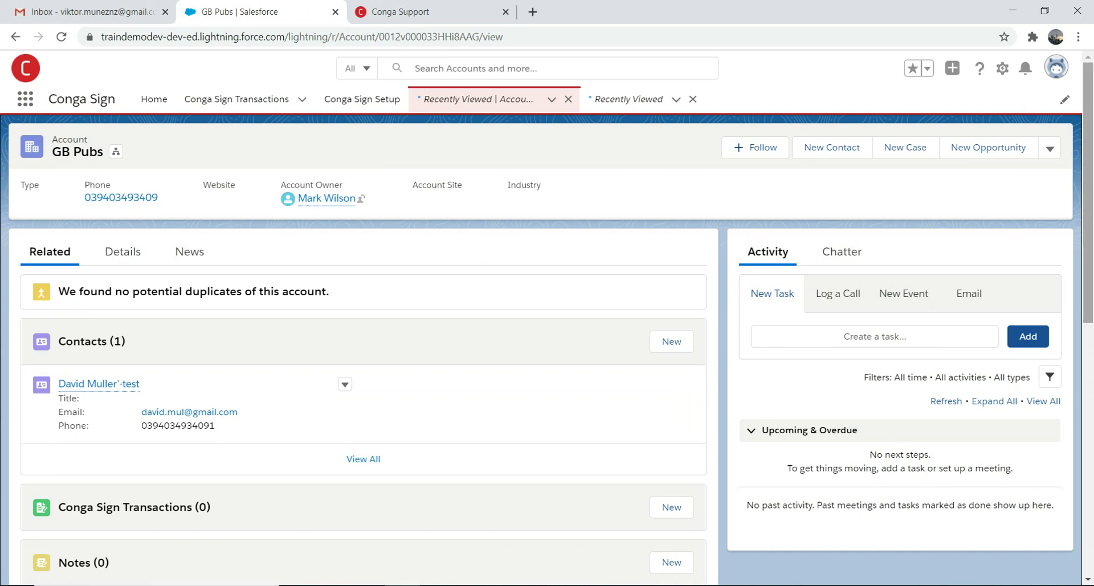
Check the GB Pubs related lists for Conga Sign Transactions and start Send with Conga Sign from the account's actions.
scroll(548, 341, "down", 4)
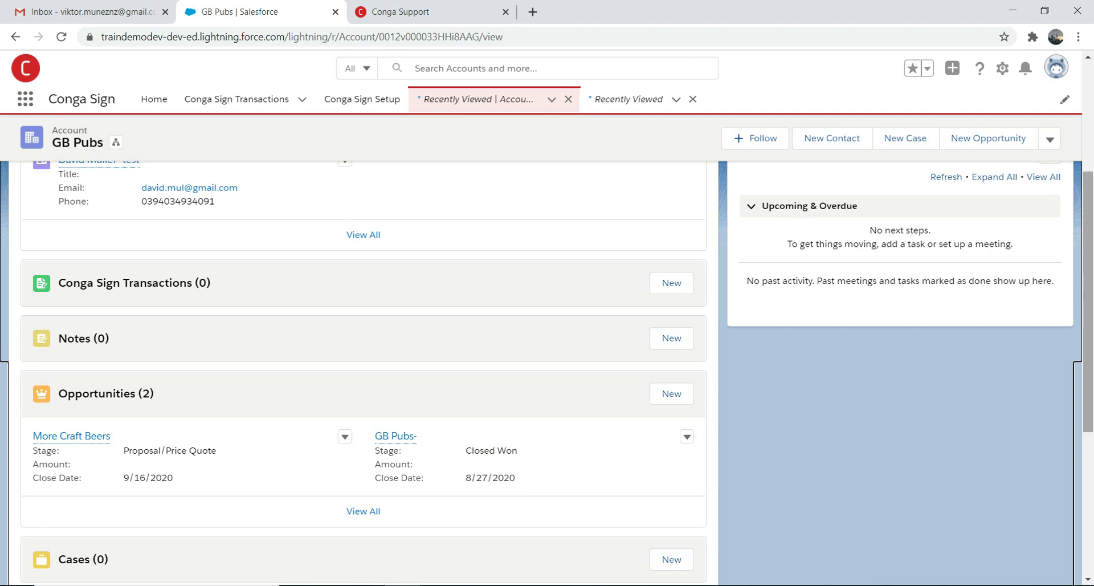
scroll(547, 372, "up", 1)
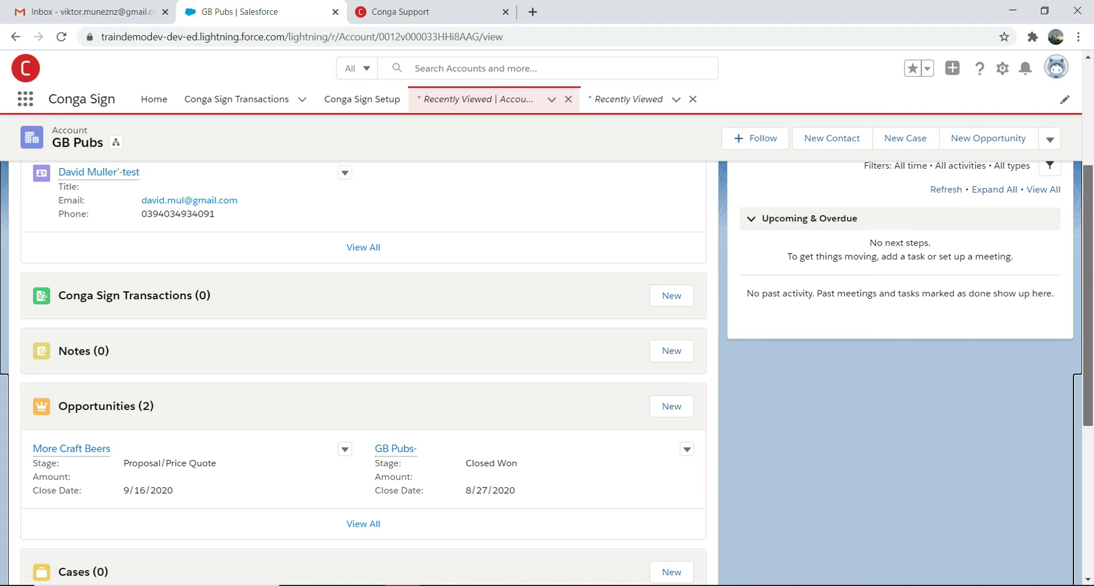
scroll(364, 373, "up", 3)
scroll(364, 373, "down", 1)
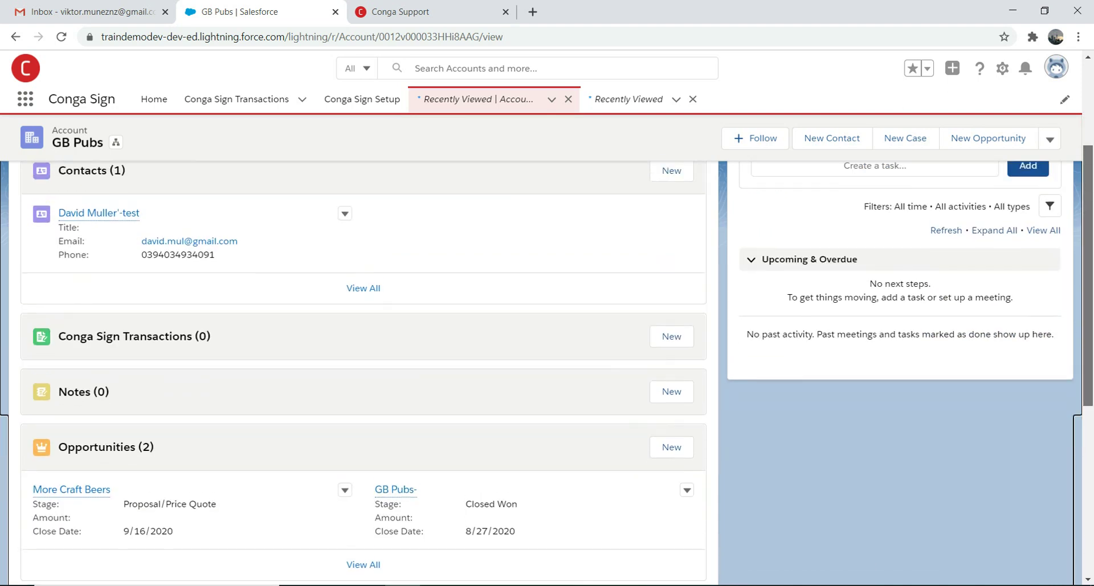
scroll(364, 373, "up", 2)
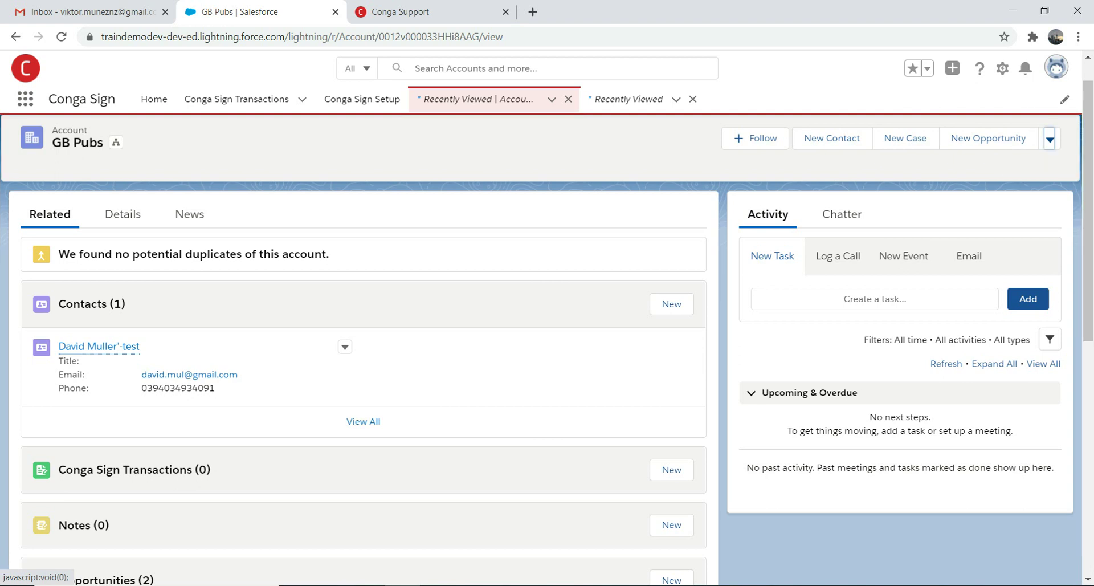
left_click(1050, 138)
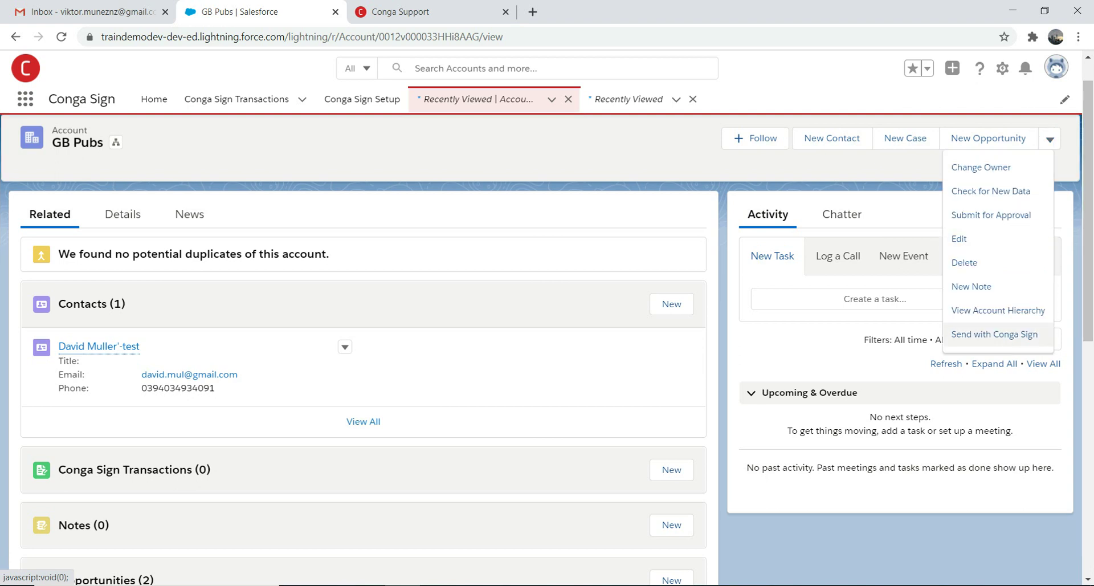
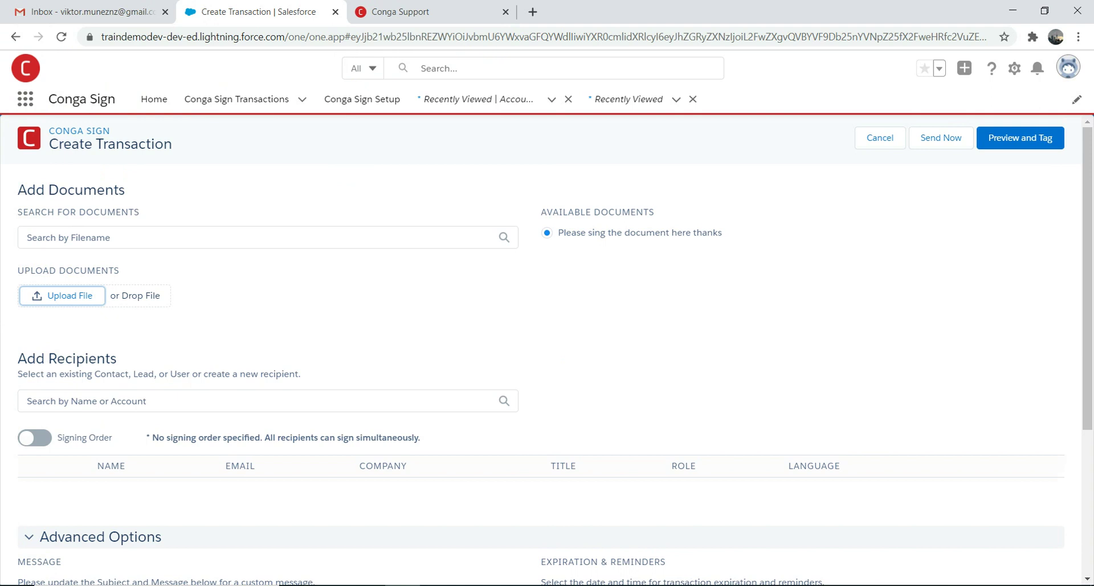
Find the contact from the demo company by name and add them as a recipient of the transaction.
left_click(256, 401)
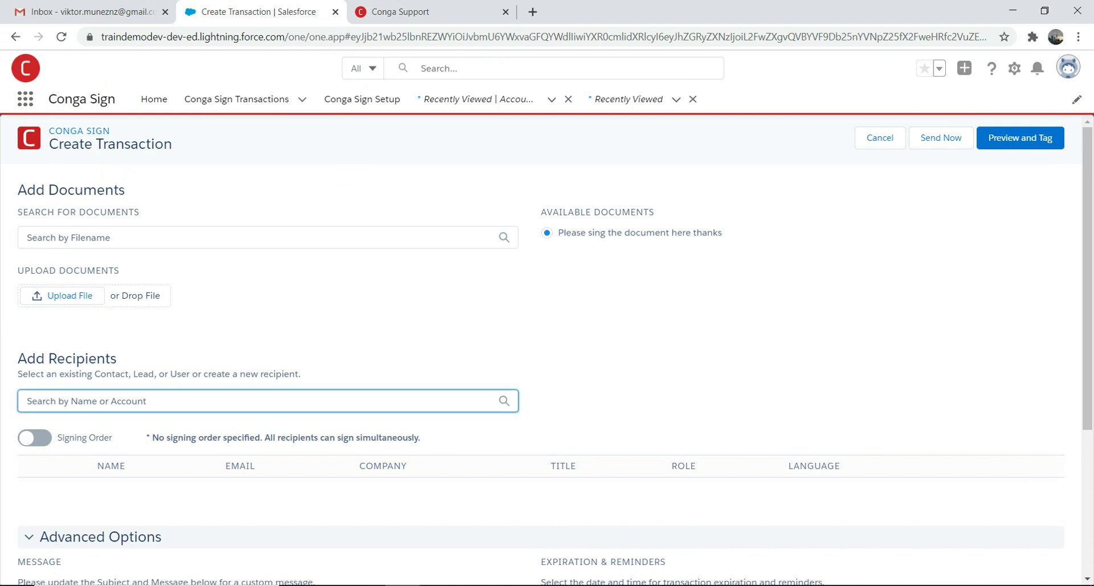
type("vik")
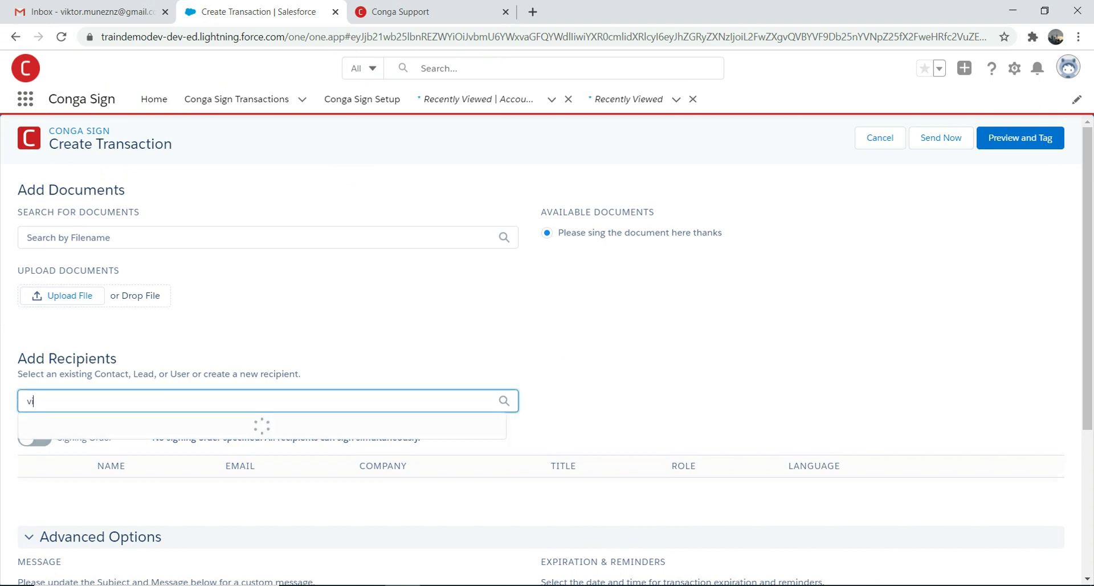
double_click(100, 436)
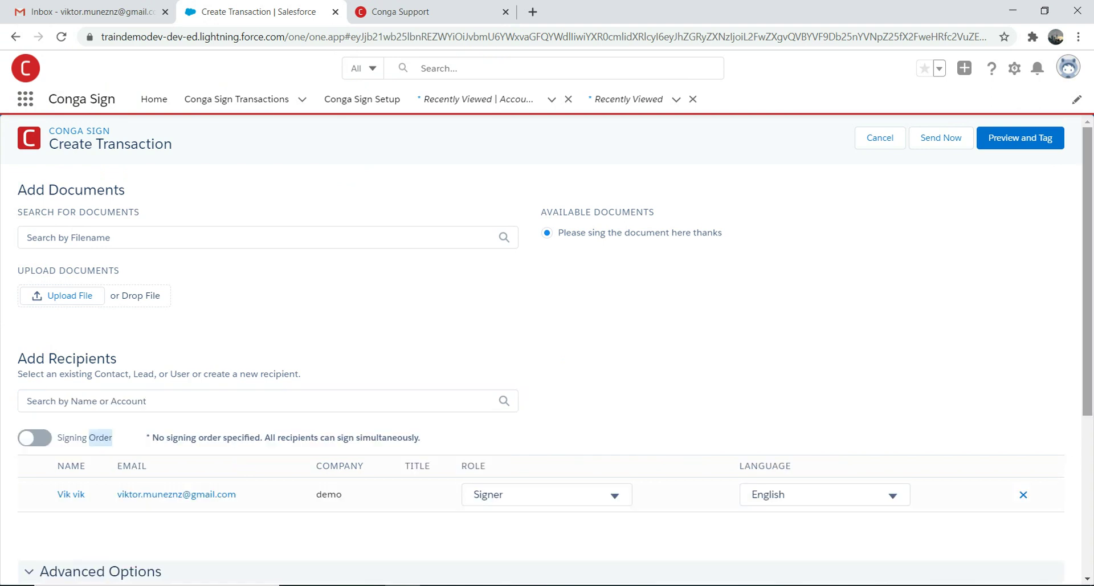
Enter "Please sign this document" as the subject and copy the same text into the message.
scroll(548, 352, "down", 5)
left_click(271, 410)
type("Please sign this document")
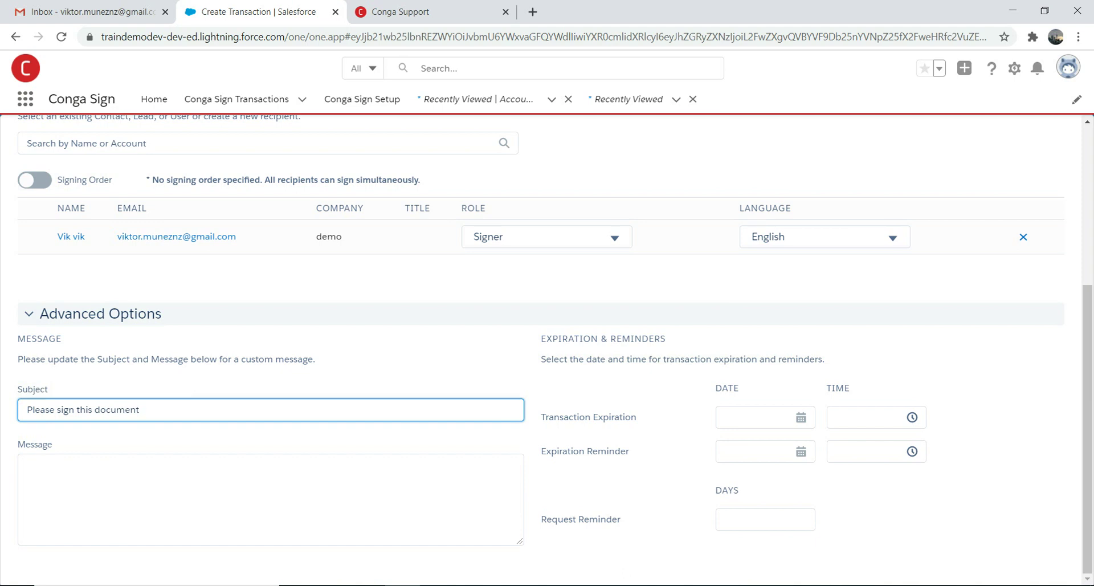
key("ctrl+shift+Left")
key("ctrl+shift+Left")
key("ctrl+shift+Left")
key("ctrl+shift+Left")
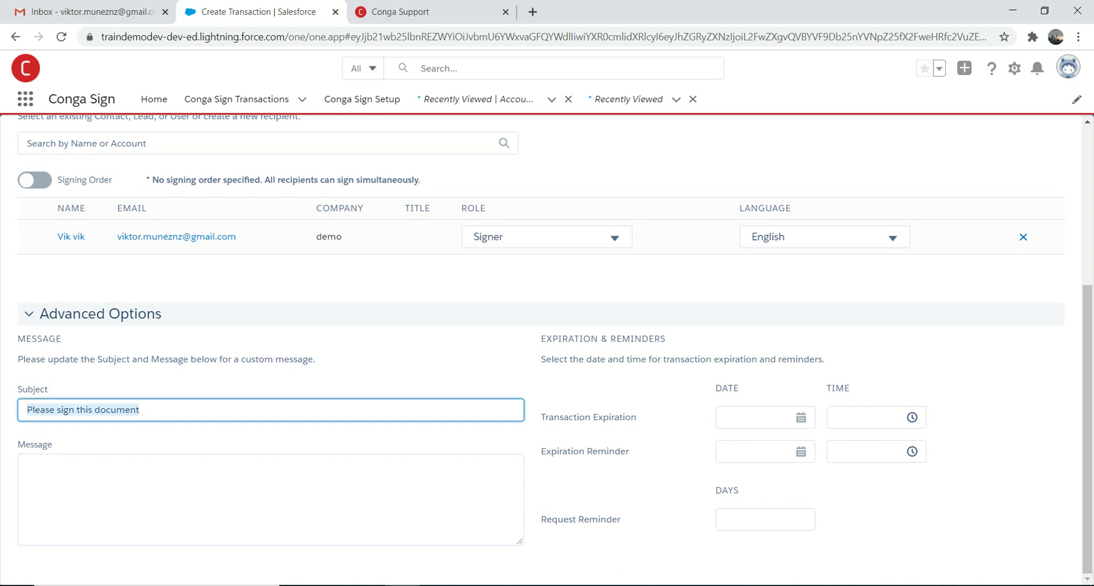
key("ctrl+c")
left_click(28, 464)
key("ctrl+v")
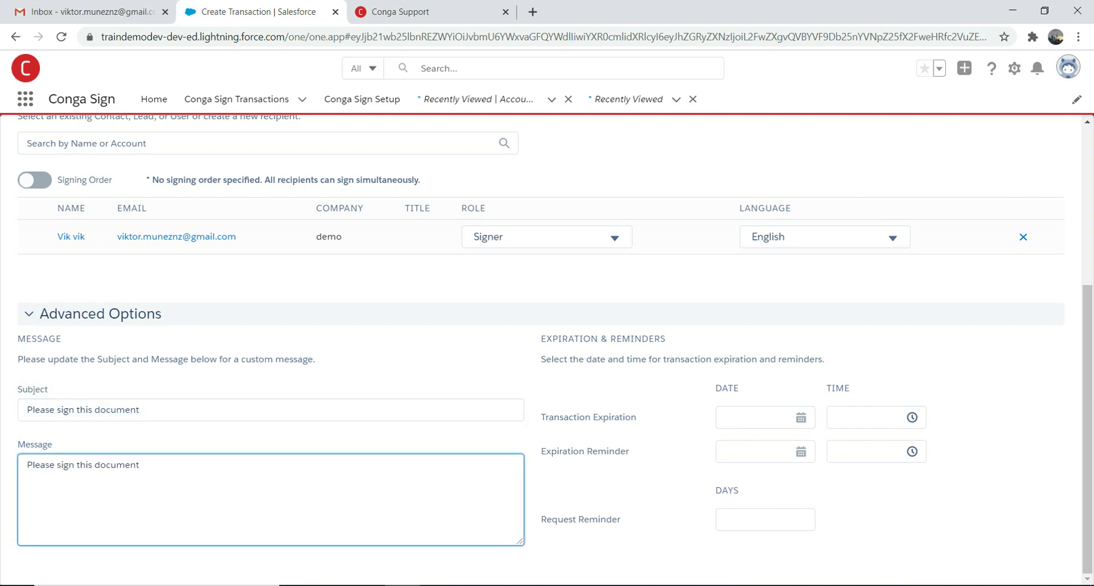
Set the transaction expiration to 10/5/2020 at 1:00 AM.
left_click(752, 417)
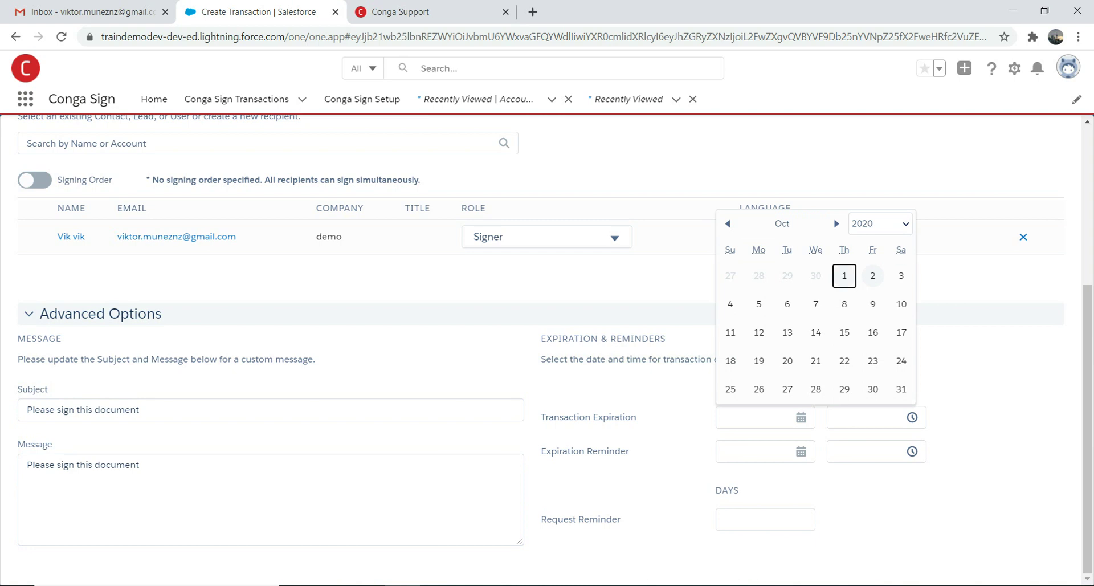
left_click(759, 304)
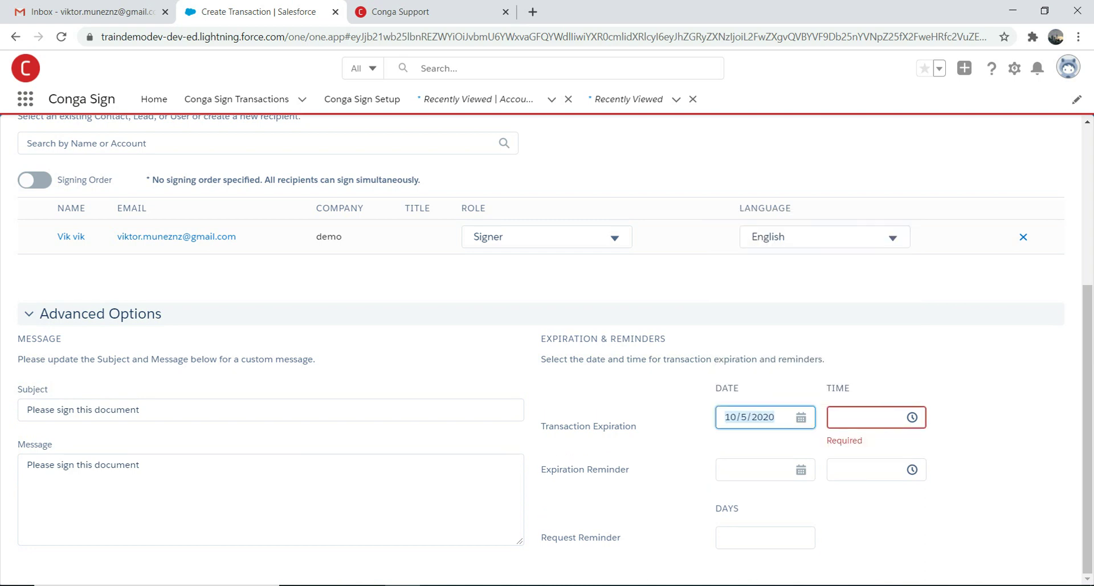
left_click(866, 417)
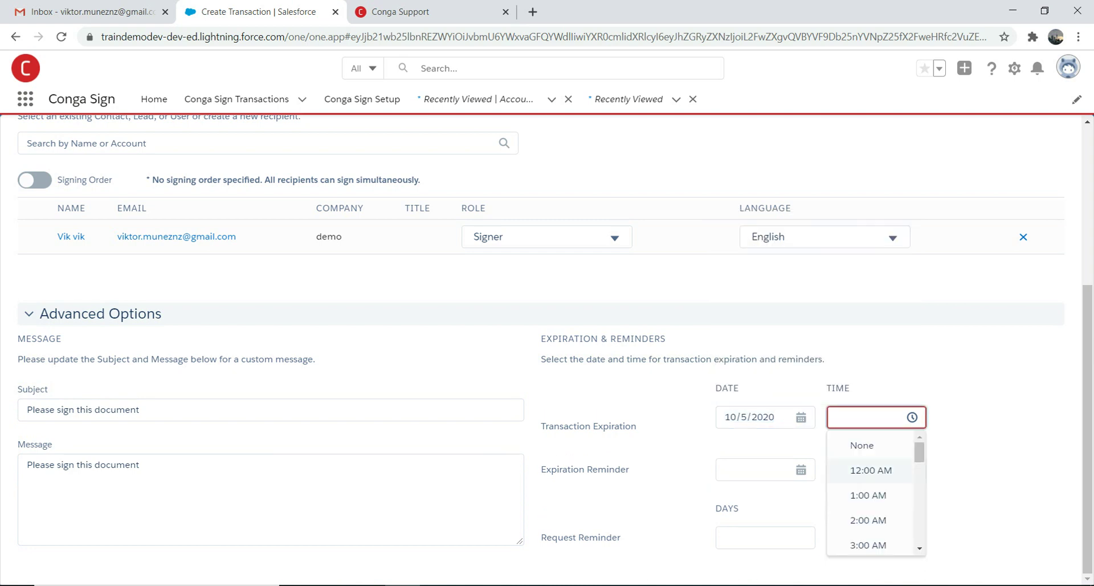
left_click(868, 495)
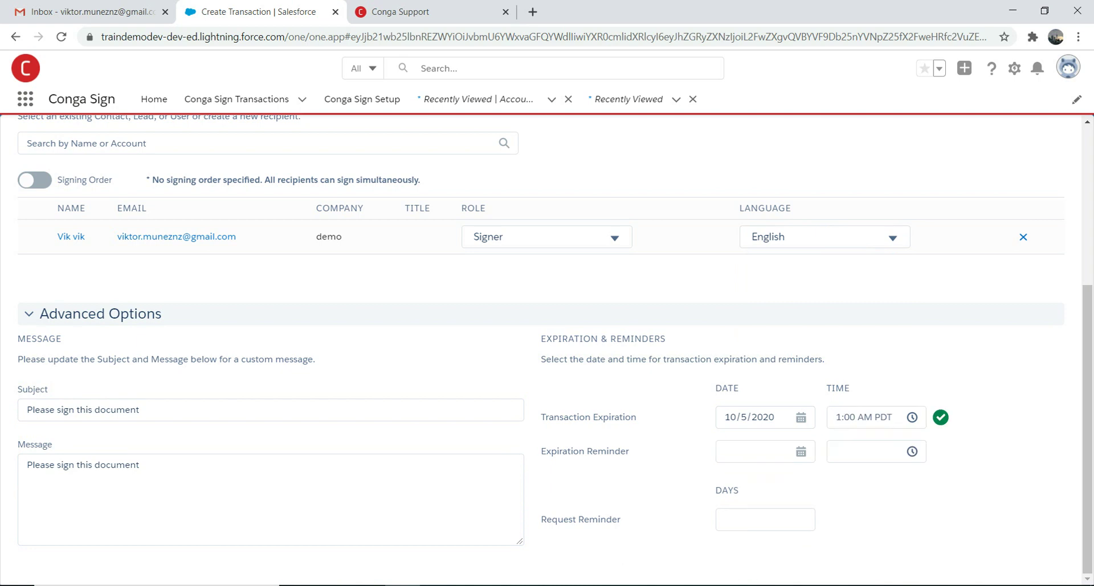
Set the expiration reminder to 10/2/2020 at 1:00 AM and the request reminder to 1 day.
left_click(758, 451)
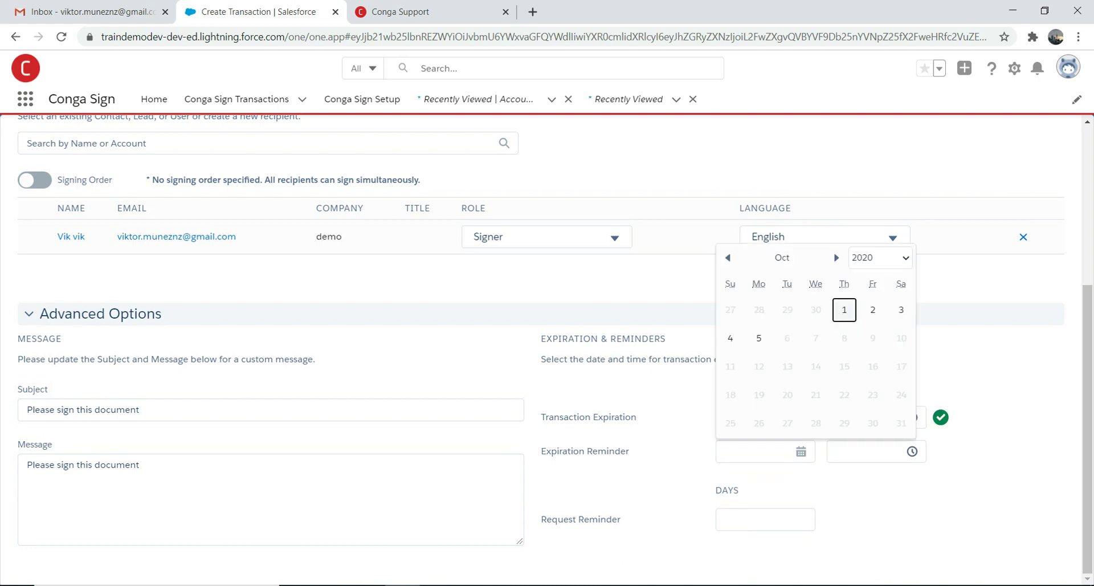
left_click(872, 310)
left_click(876, 451)
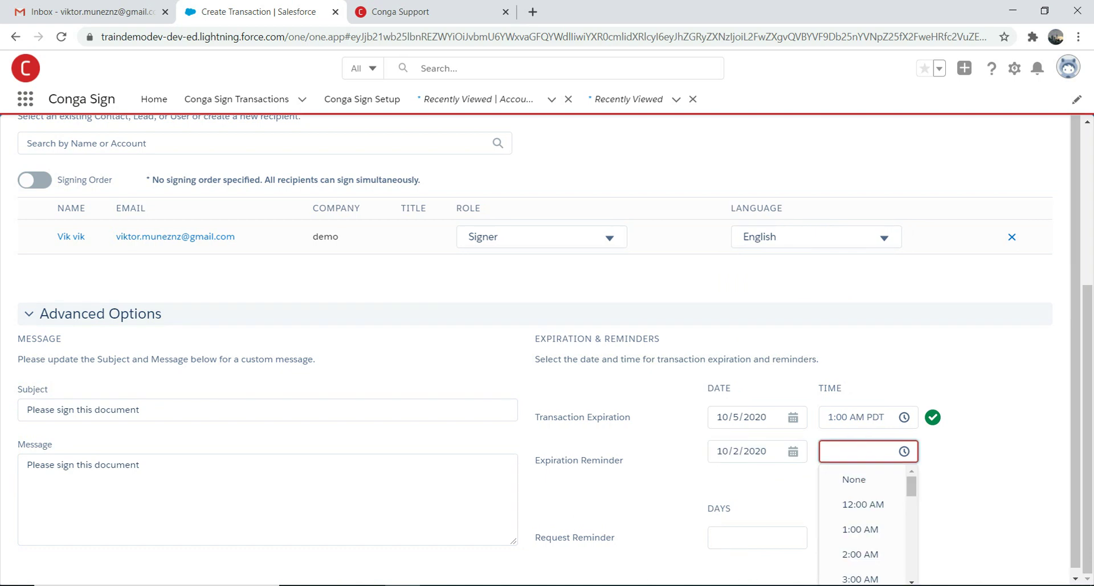
left_click(867, 538)
left_click(766, 519)
type("1")
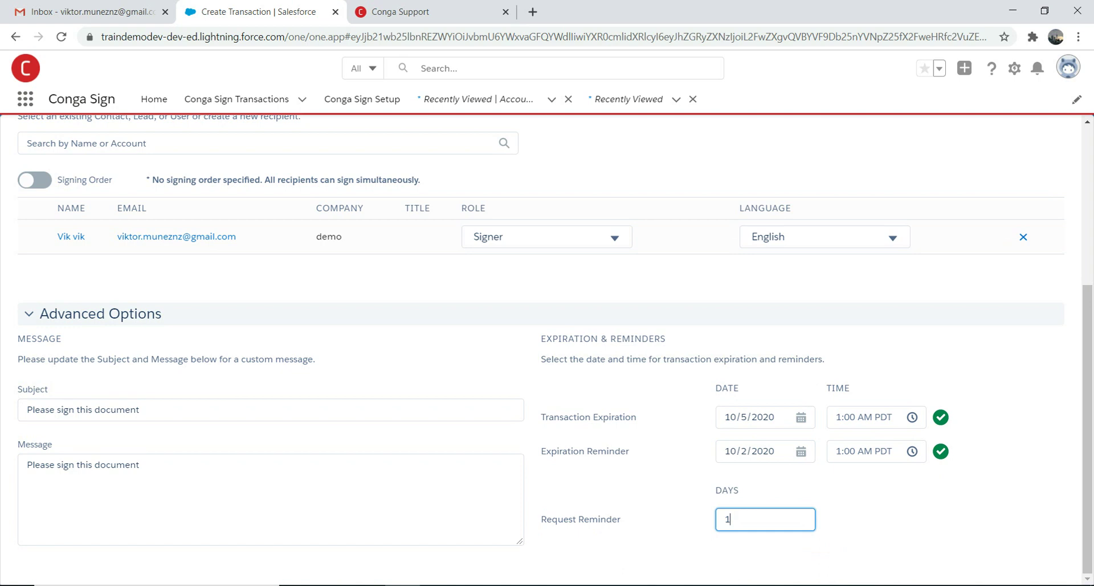
key("Tab")
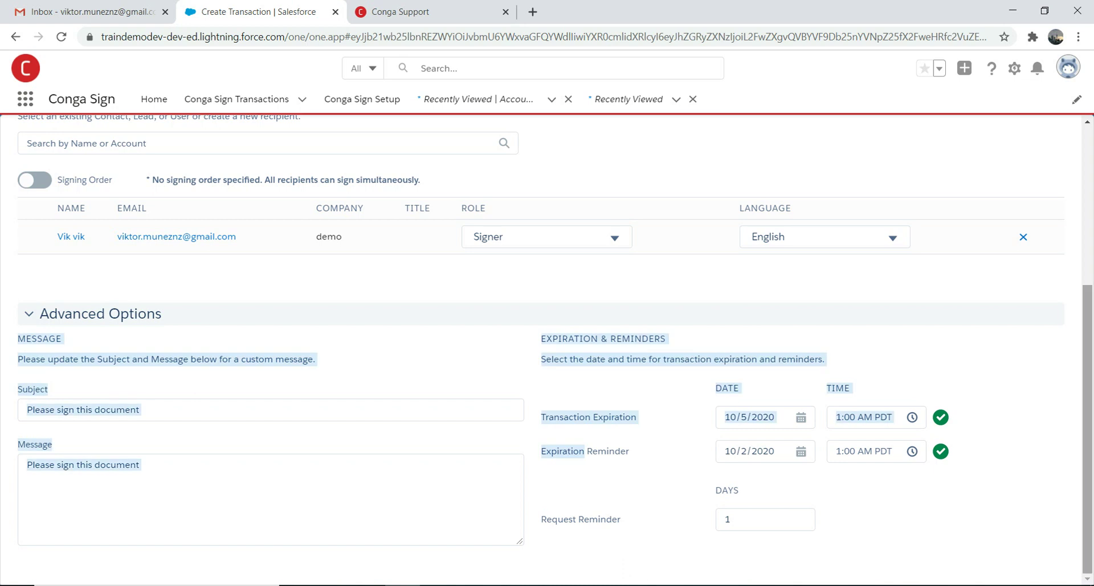
Open the preview and tagging view for the transaction's document.
scroll(548, 347, "up", 4)
scroll(547, 348, "up", 1)
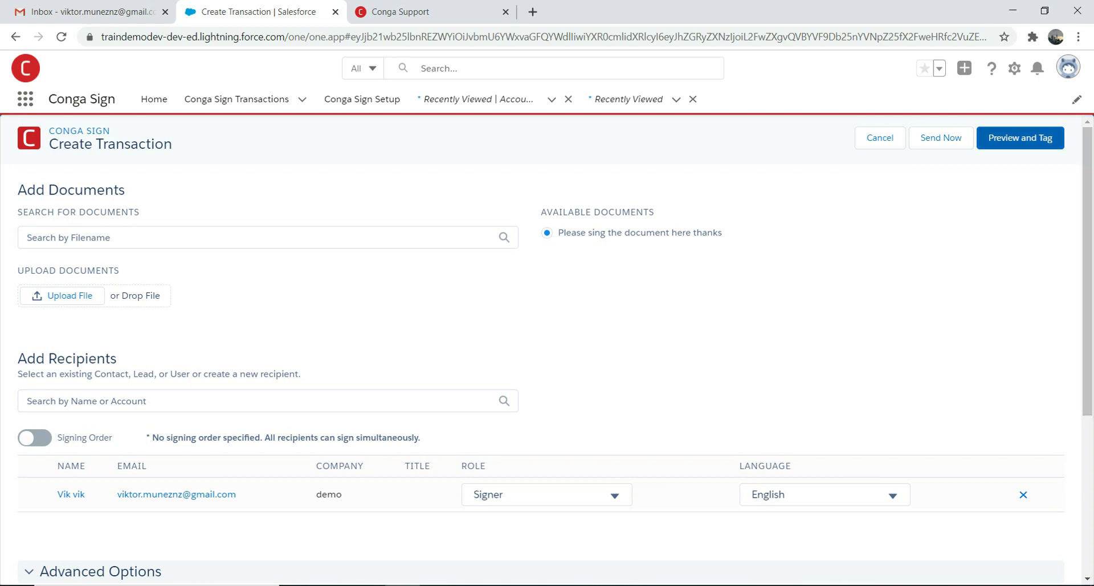
left_click(1020, 137)
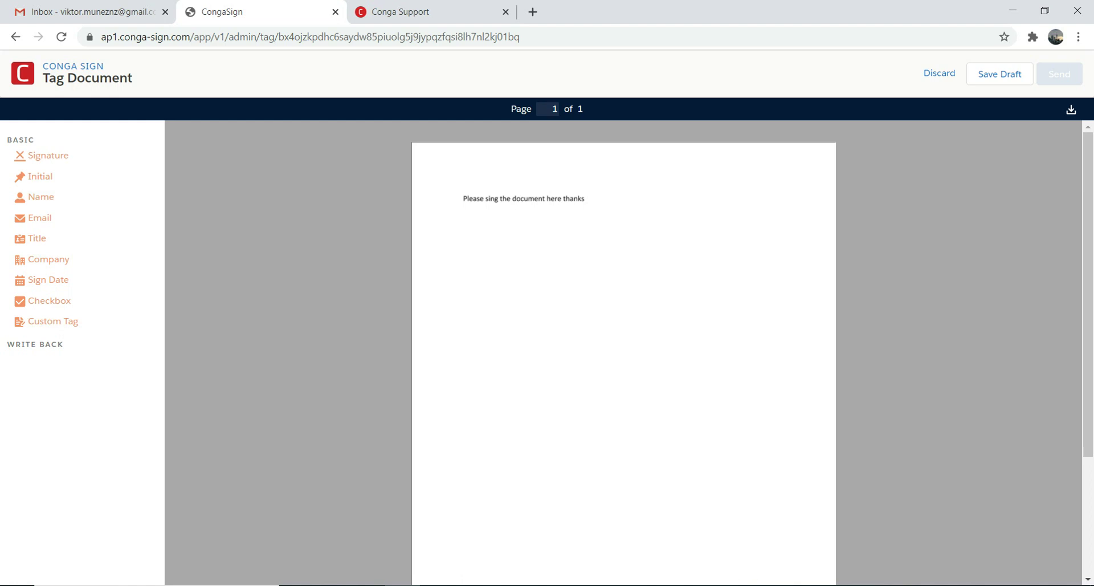
Place Signature, Initial, Name and Sign Date tags below the document's text and send the transaction.
mouse_move(48, 155)
left_mouse_down()
mouse_move(484, 227)
mouse_move(492, 219)
left_mouse_up()
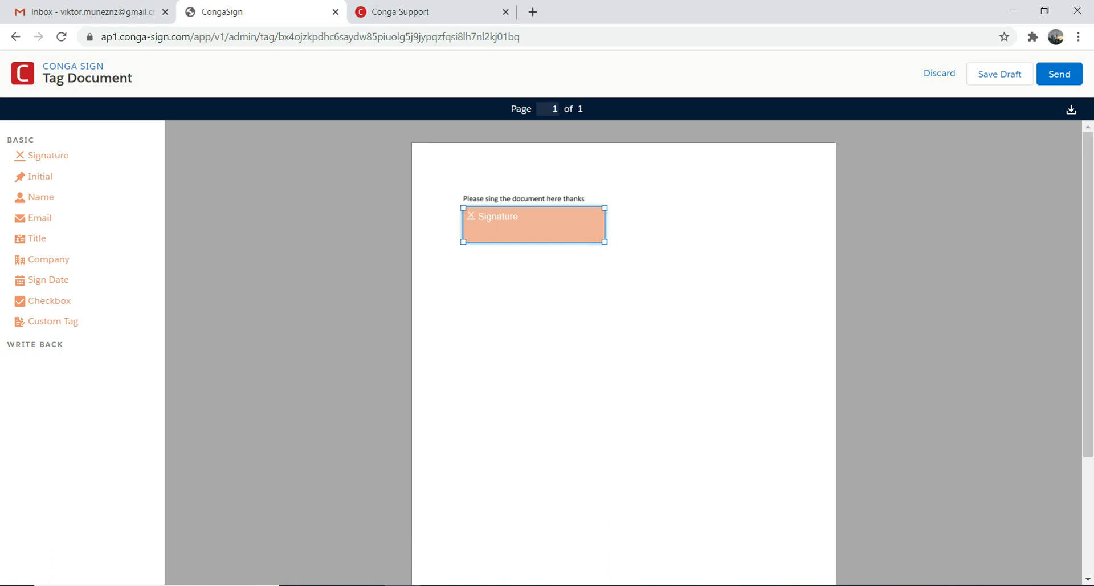
mouse_move(39, 176)
left_mouse_down()
mouse_move(530, 242)
mouse_move(483, 258)
mouse_move(518, 273)
mouse_move(500, 263)
left_mouse_up()
left_click_drag(34, 196, 556, 258)
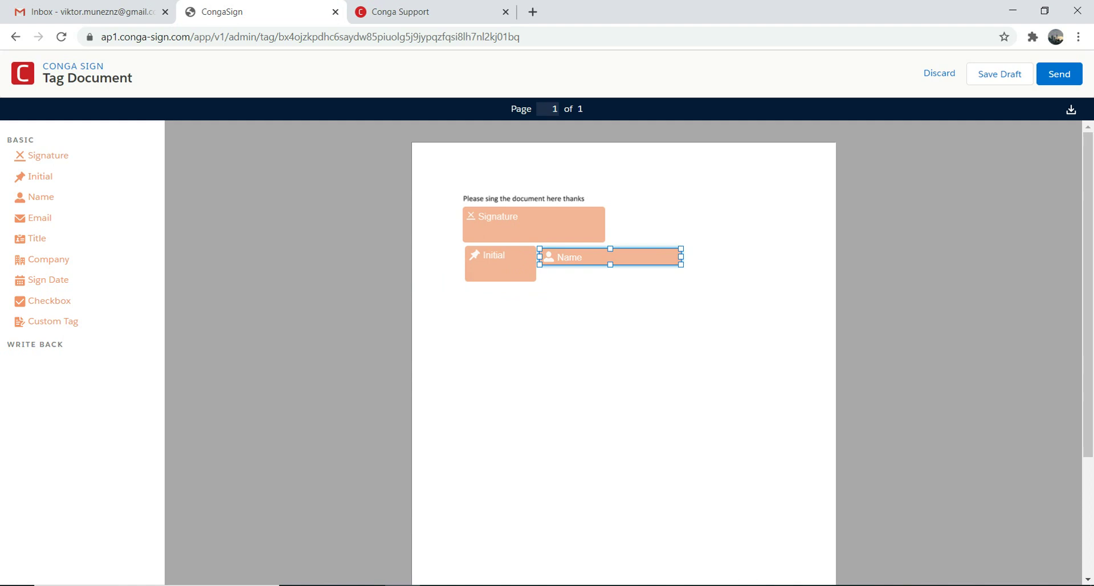
left_click_drag(47, 279, 521, 298)
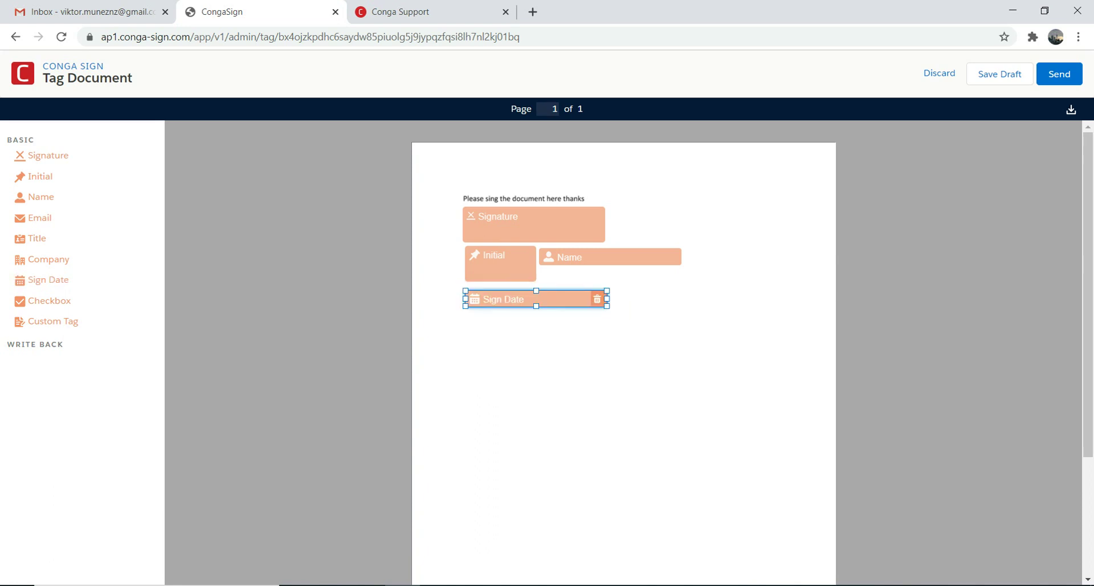
left_click(1059, 74)
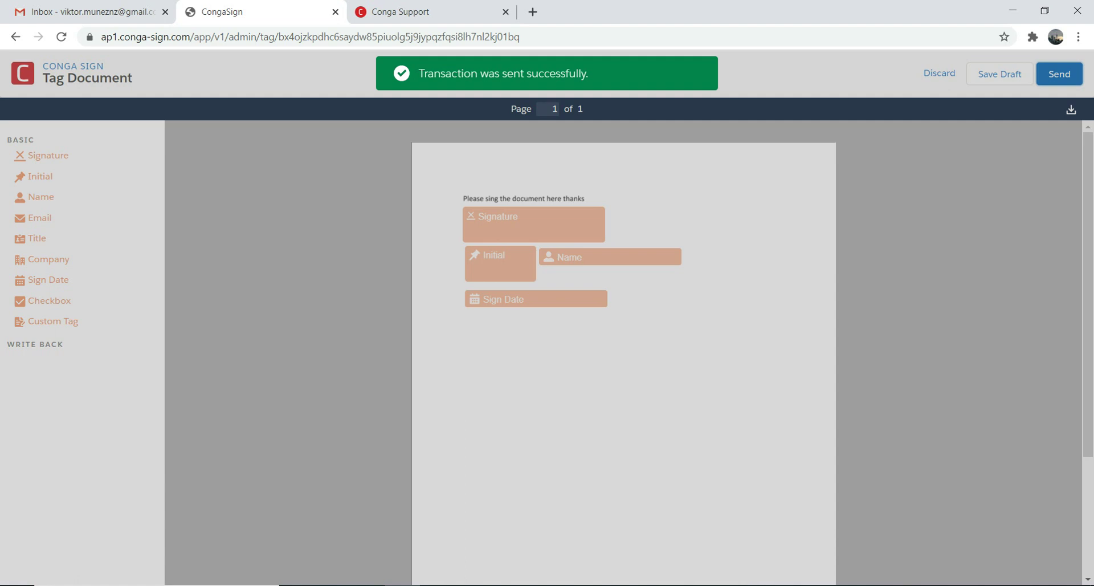
Check the Gmail inbox for the signing request and view all Conga Sign Transactions of the GB Pubs account.
left_click(91, 12)
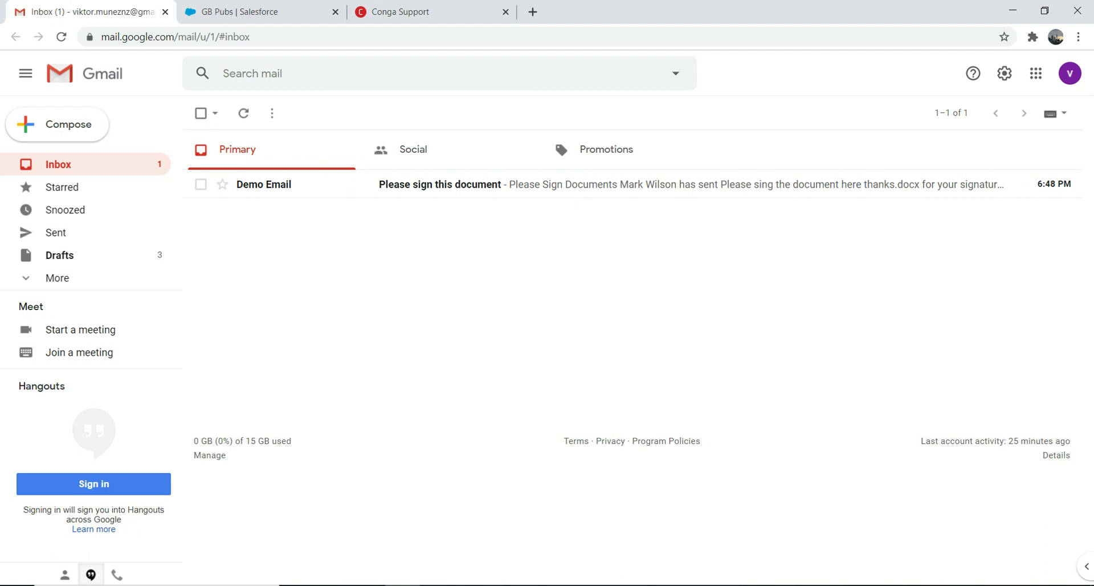
left_click(427, 11)
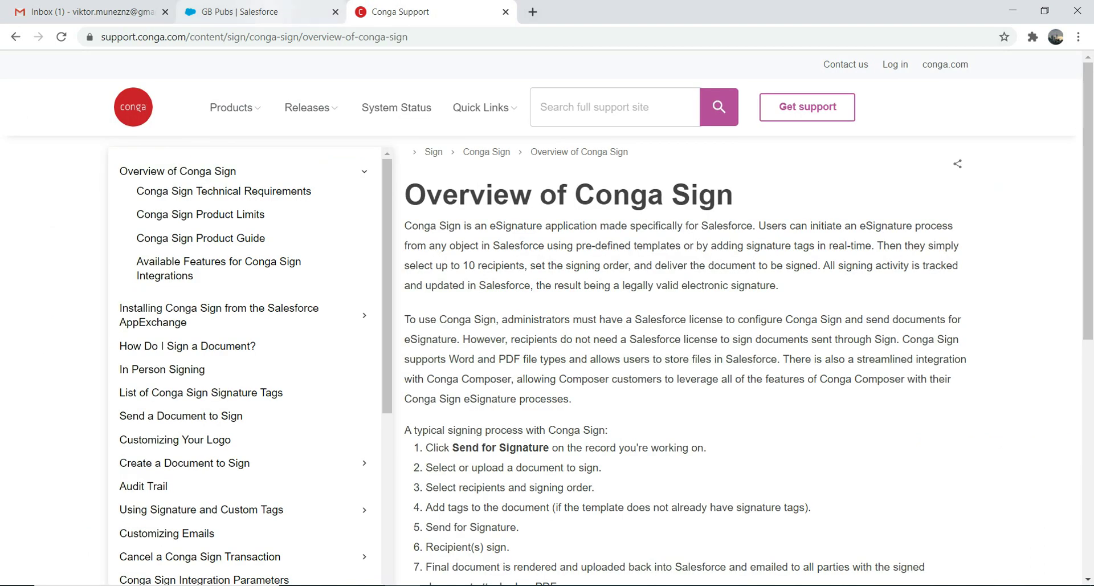
left_click(257, 11)
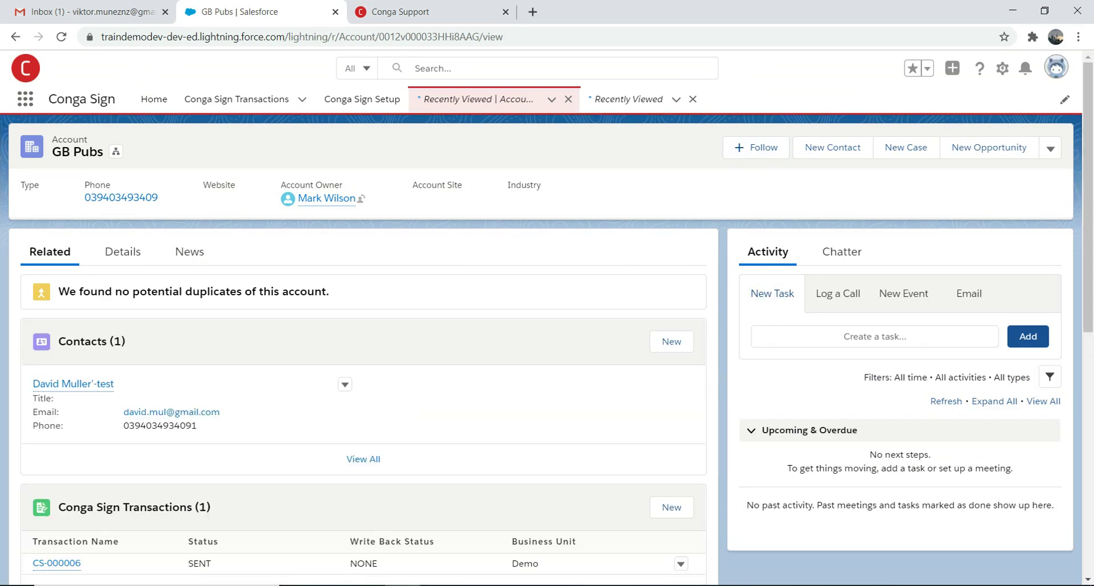
scroll(365, 342, "down", 5)
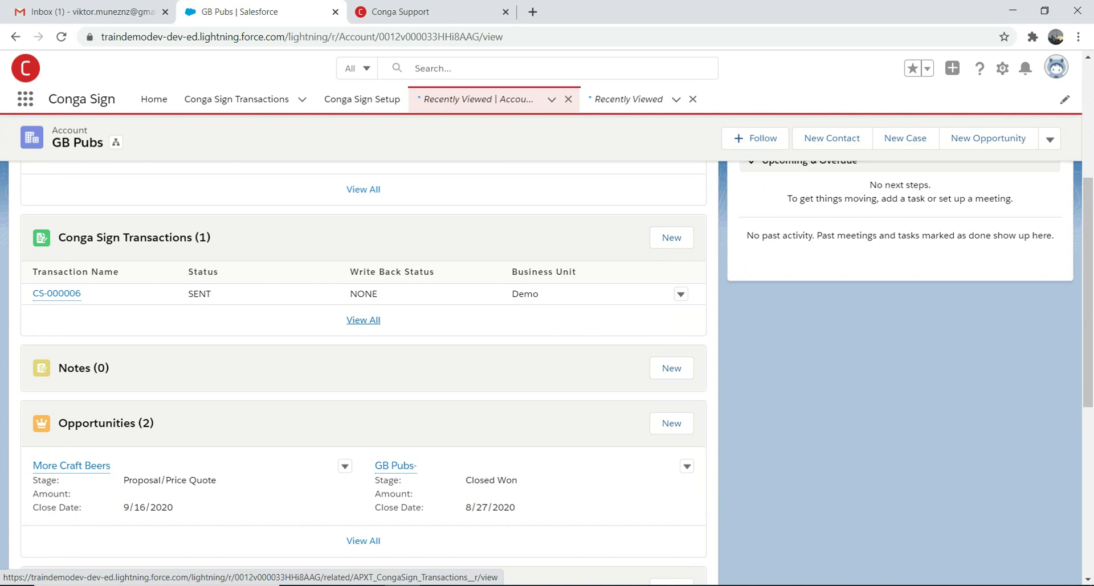
left_click(363, 320)
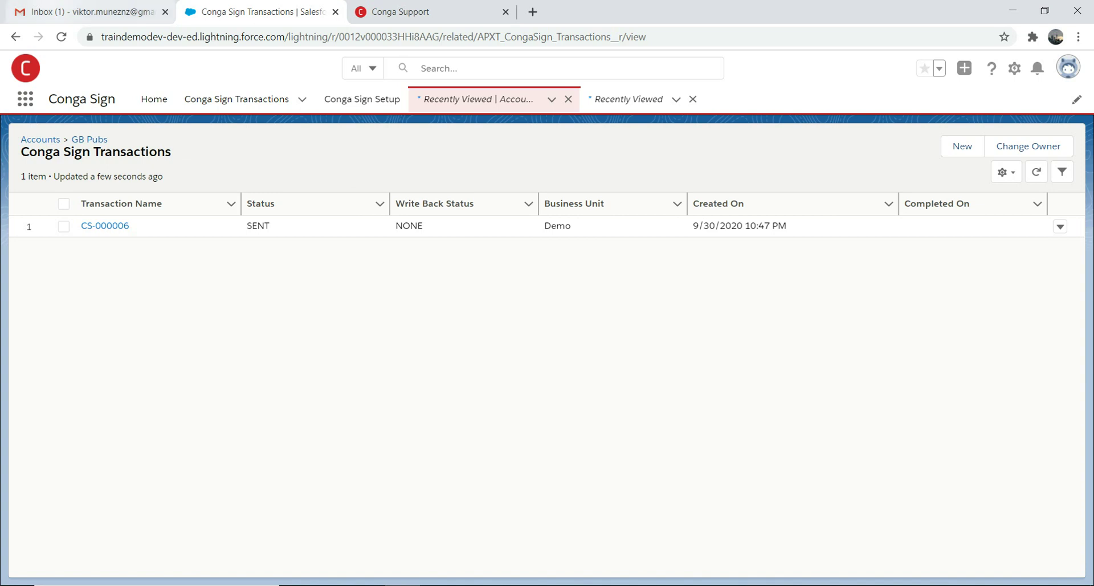
Open the document from the "Please sign this document" email in Gmail and agree to the electronic record and signature disclosure.
left_click(91, 11)
left_click(439, 184)
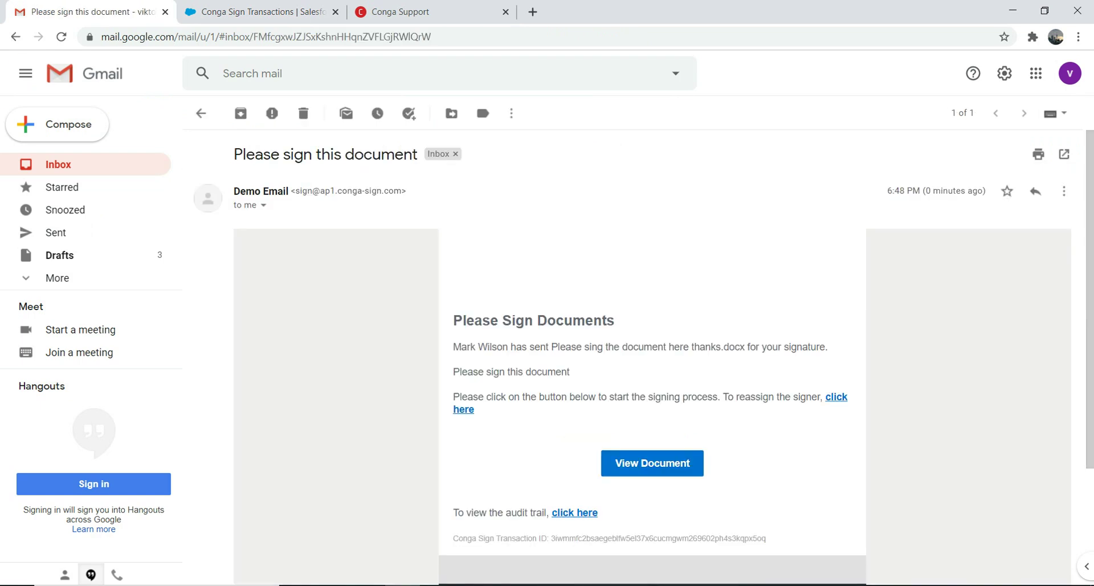
left_click(653, 463)
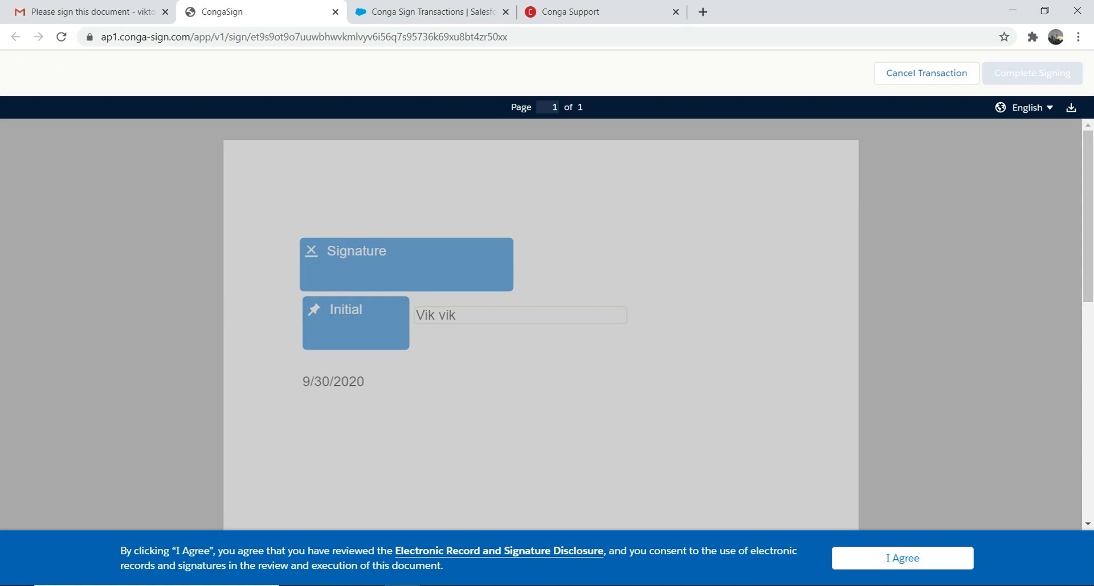
left_click(903, 557)
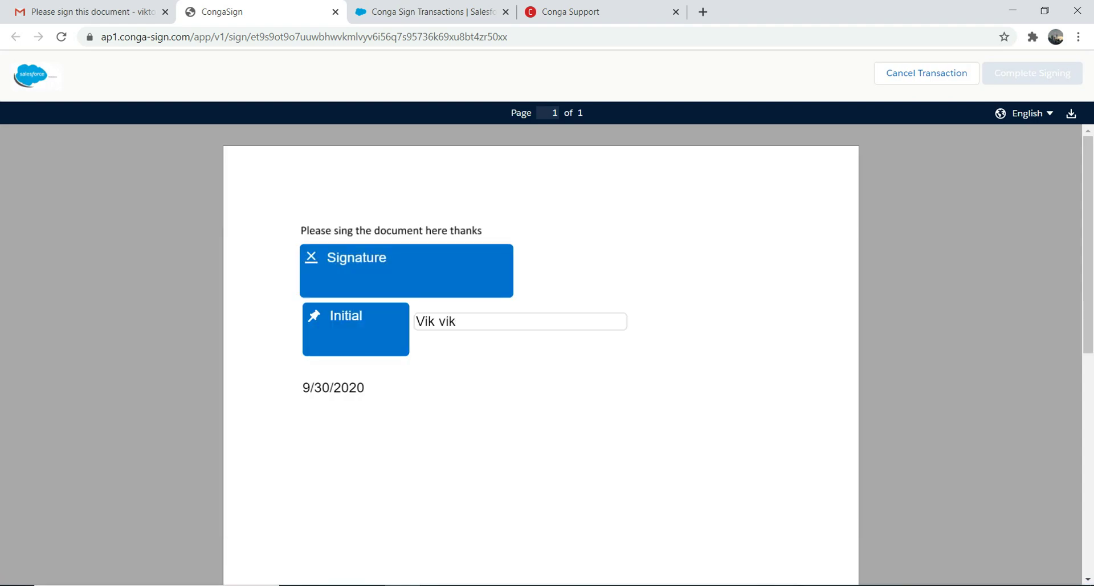
Sign the Initial and Signature fields with the default signature style, complete the signing and close the signing page.
double_click(447, 322)
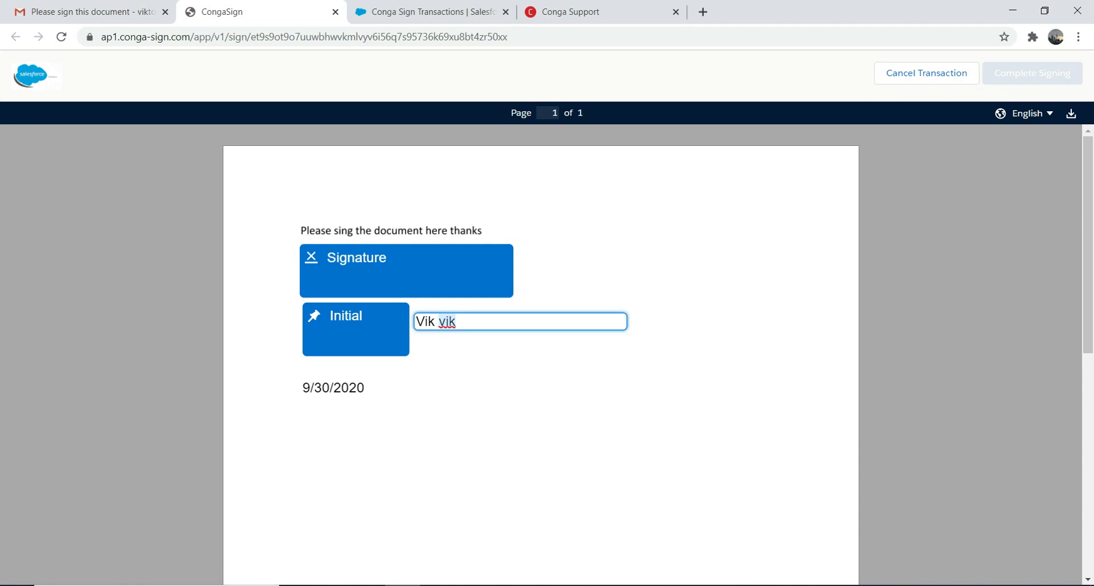
key("Return")
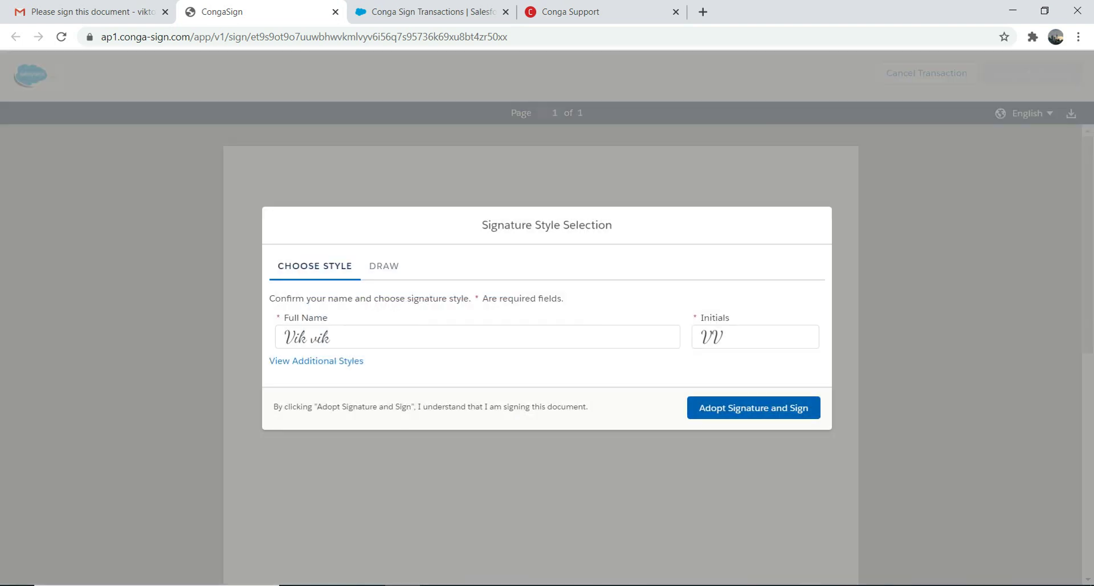
key("Return")
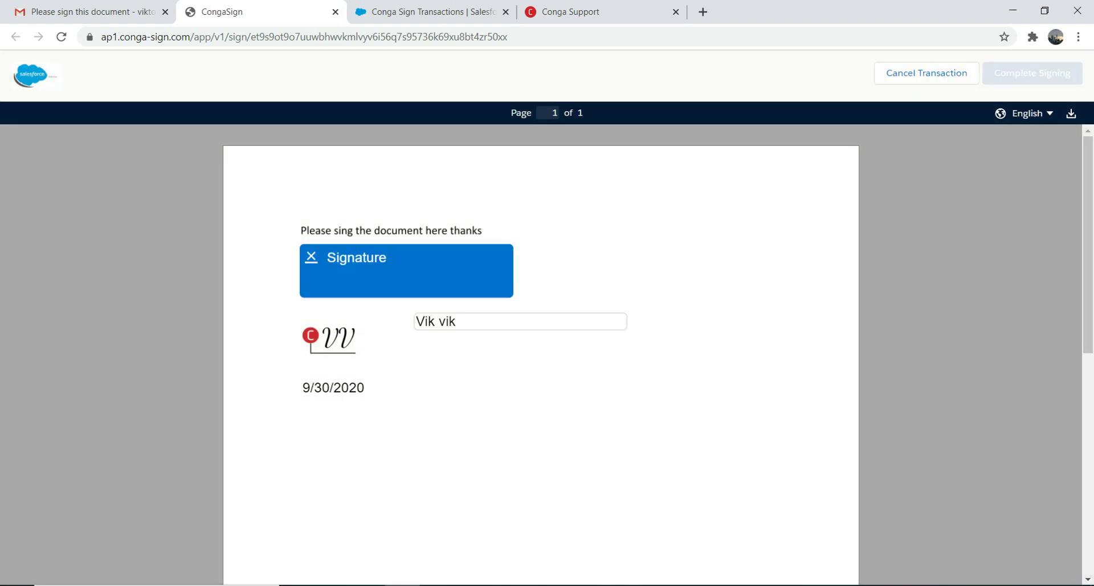
key("Return")
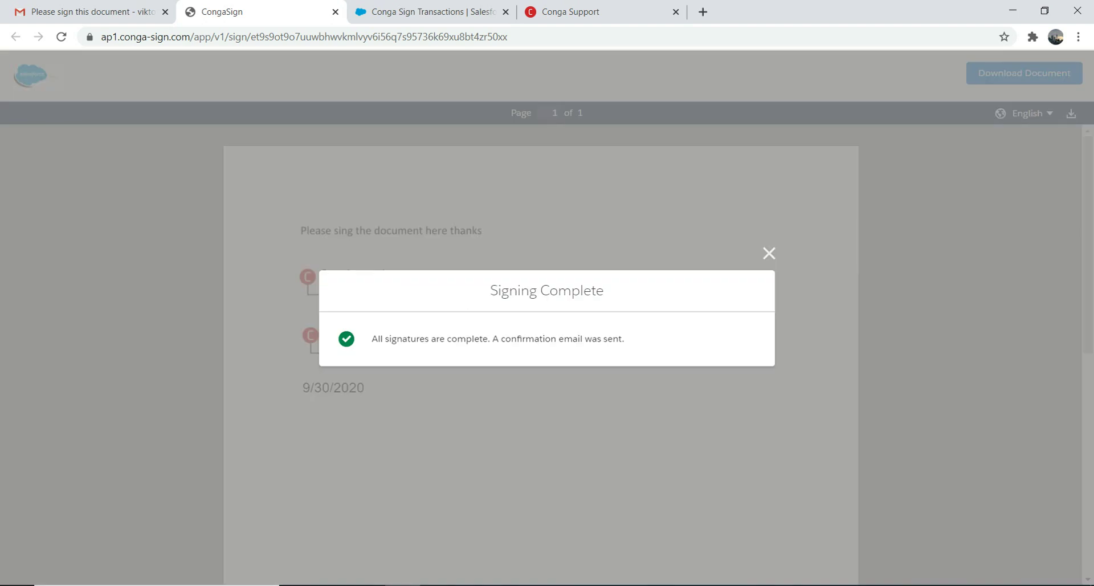
left_click(769, 253)
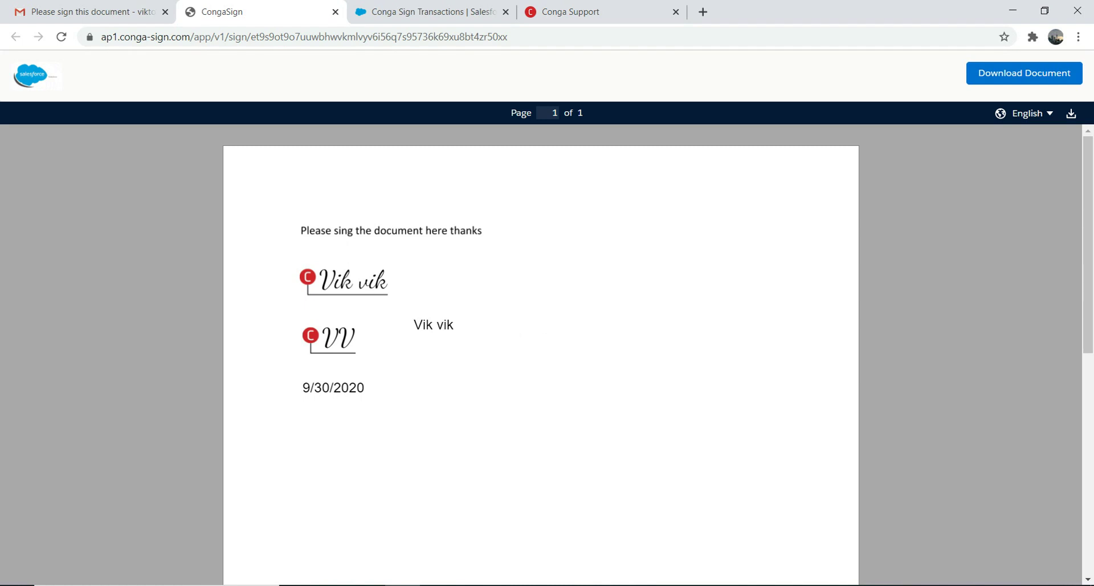
left_click(335, 11)
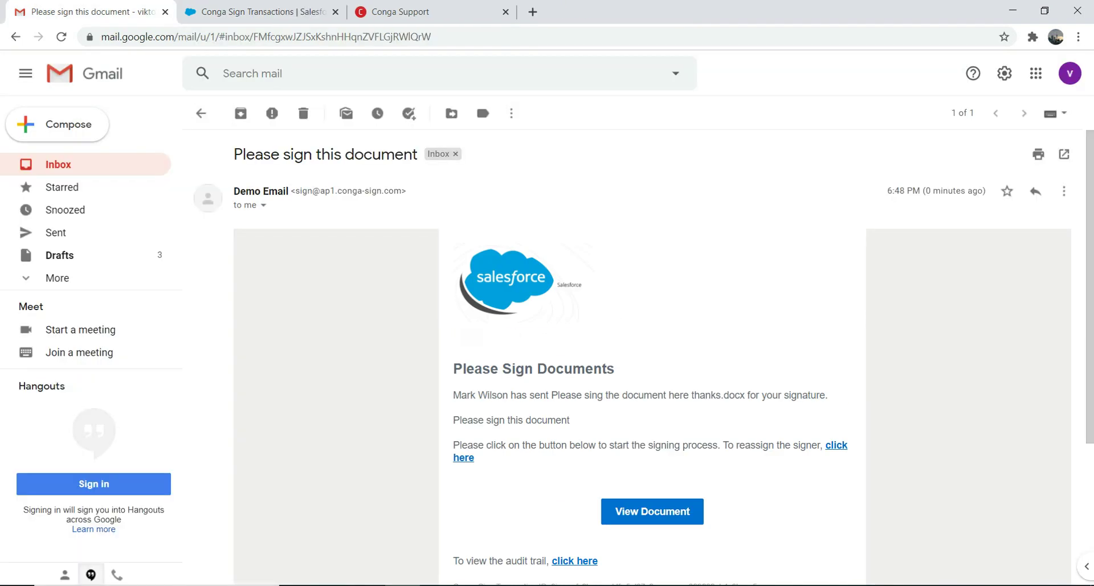
Refresh the GB Pubs transactions list in Salesforce and open the final document version from the signed transaction.
left_click(58, 164)
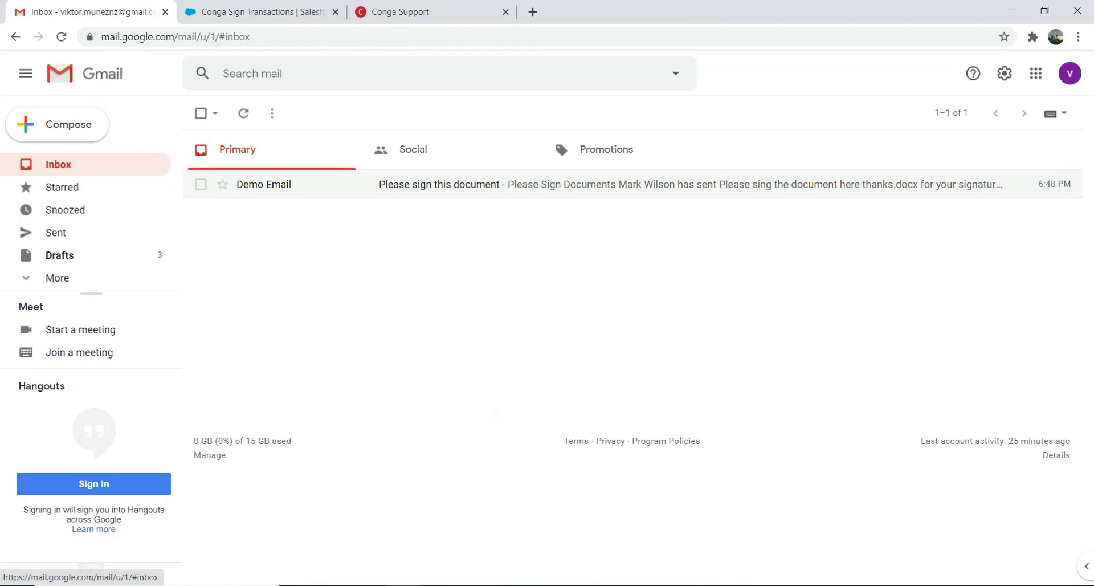
left_click(256, 11)
key("F5")
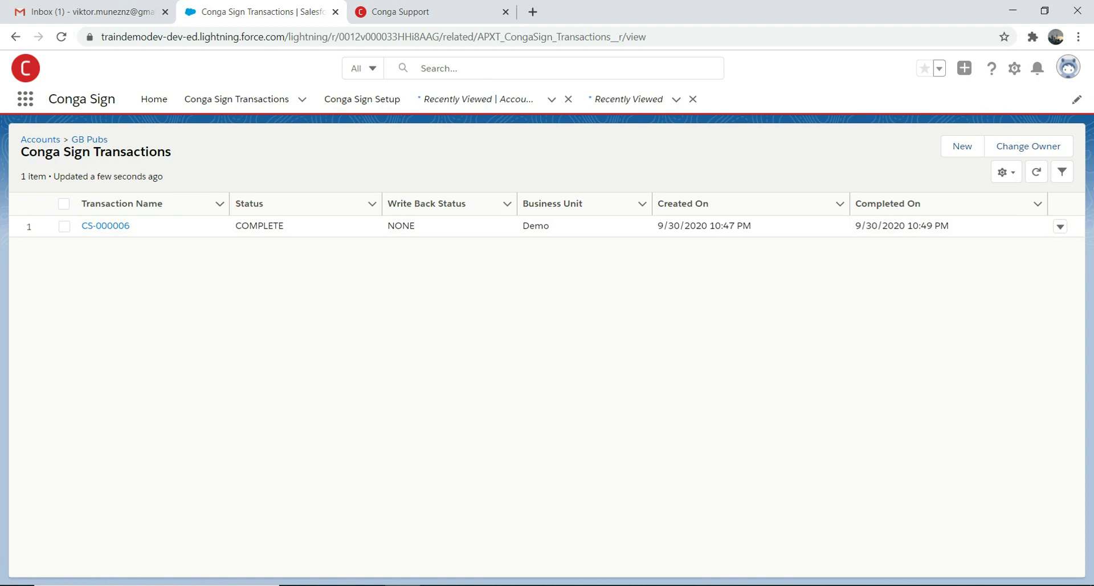
left_click(106, 226)
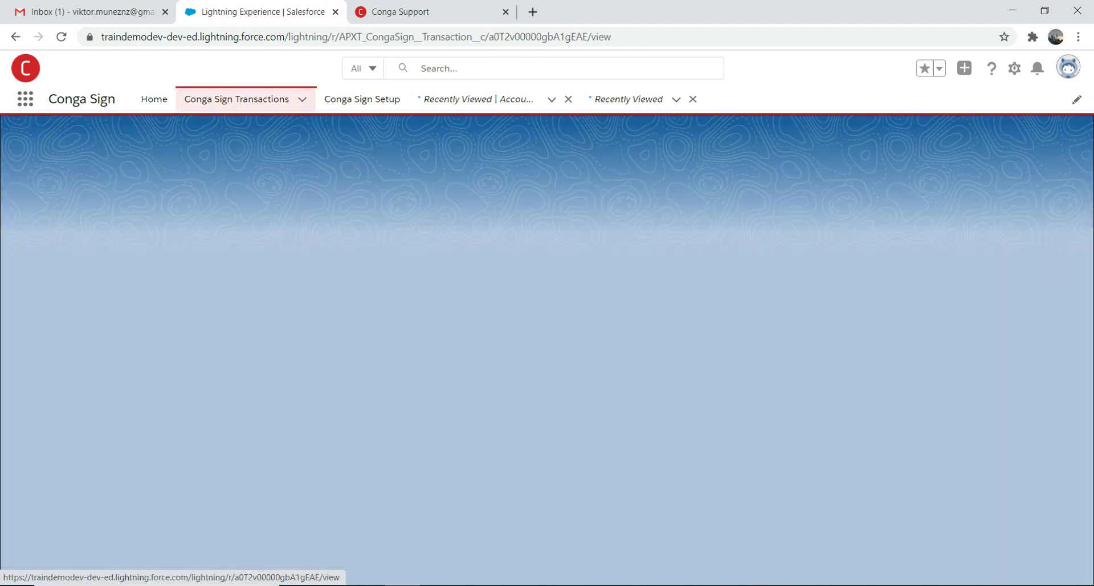
scroll(364, 371, "down", 3)
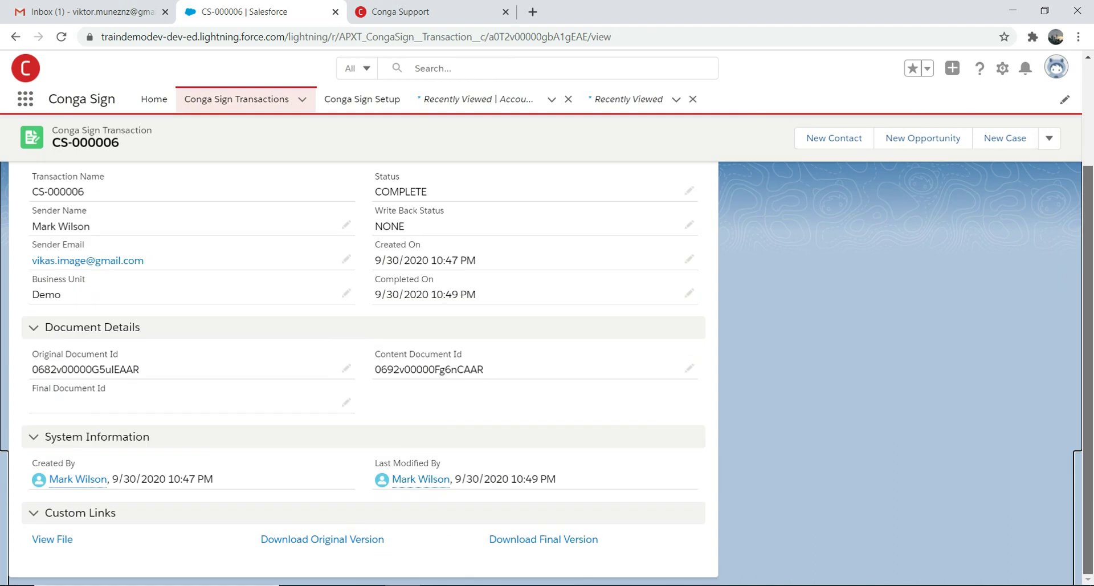
left_click(543, 539)
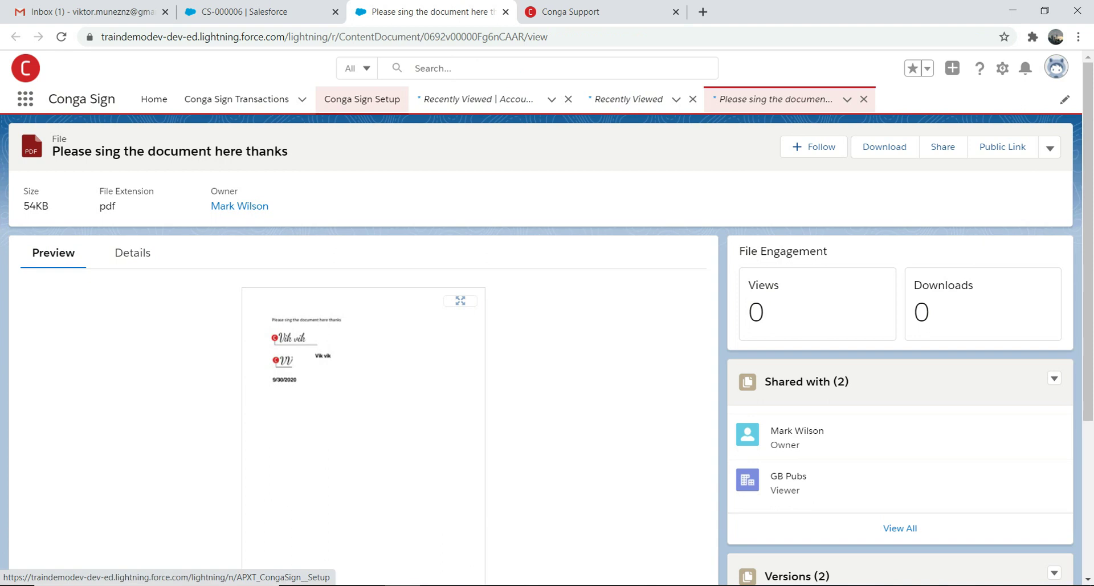
Open the Demo business unit for editing in the Conga Sign setup.
left_click(362, 98)
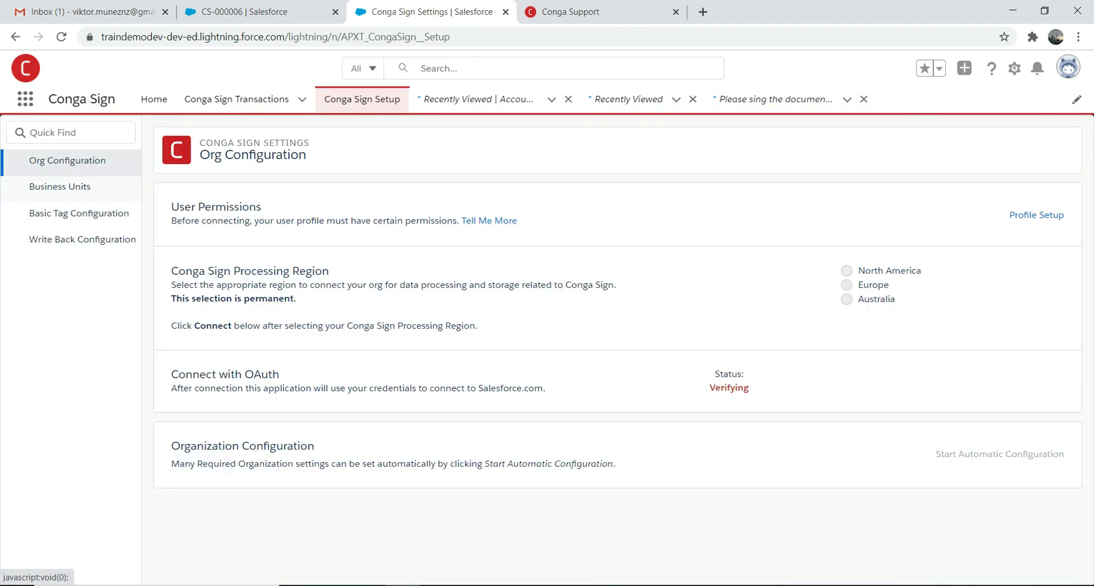
left_click(59, 186)
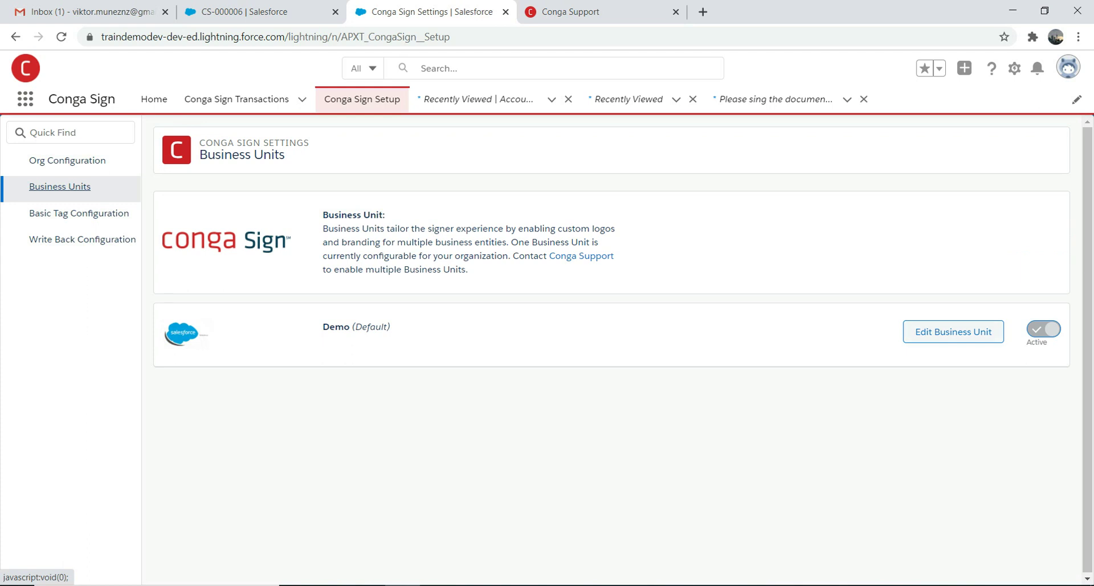
left_click(953, 331)
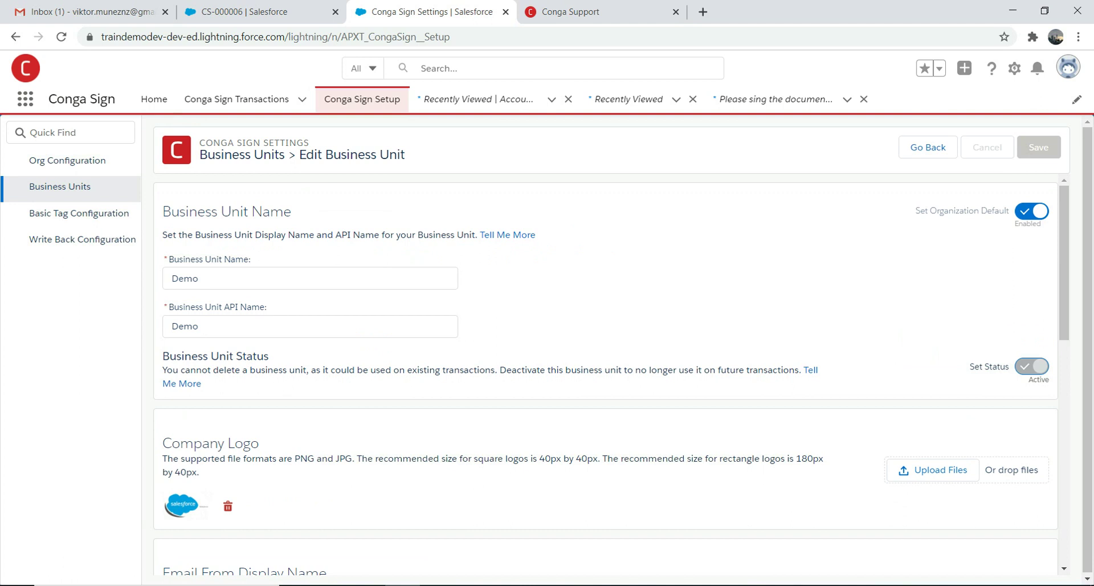
Compare the Demo business unit's name with the sender name on the signing emails in the Gmail inbox.
left_click(91, 11)
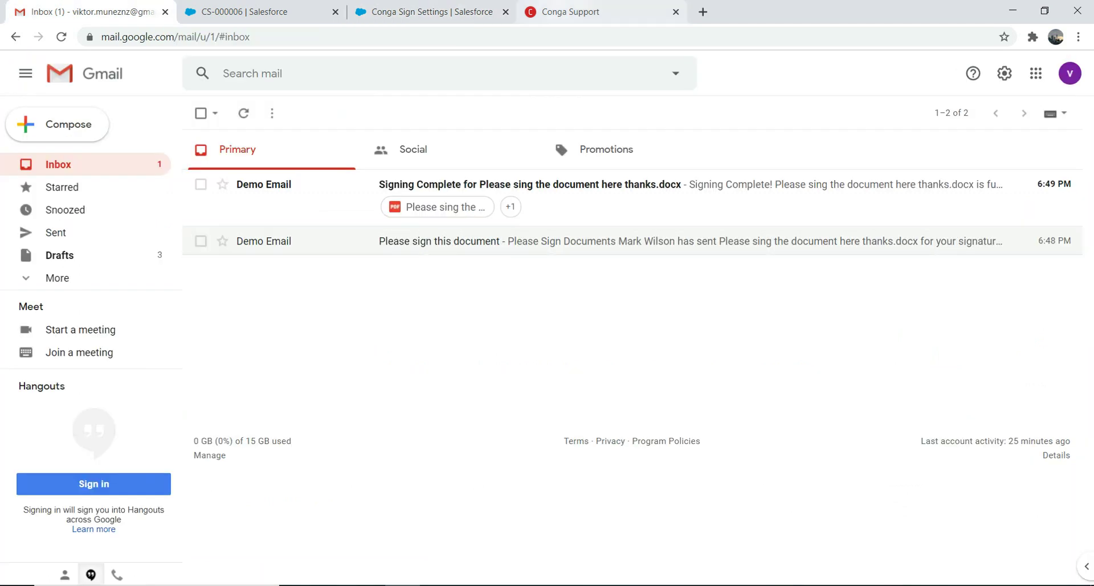
left_click(587, 11)
left_click(432, 12)
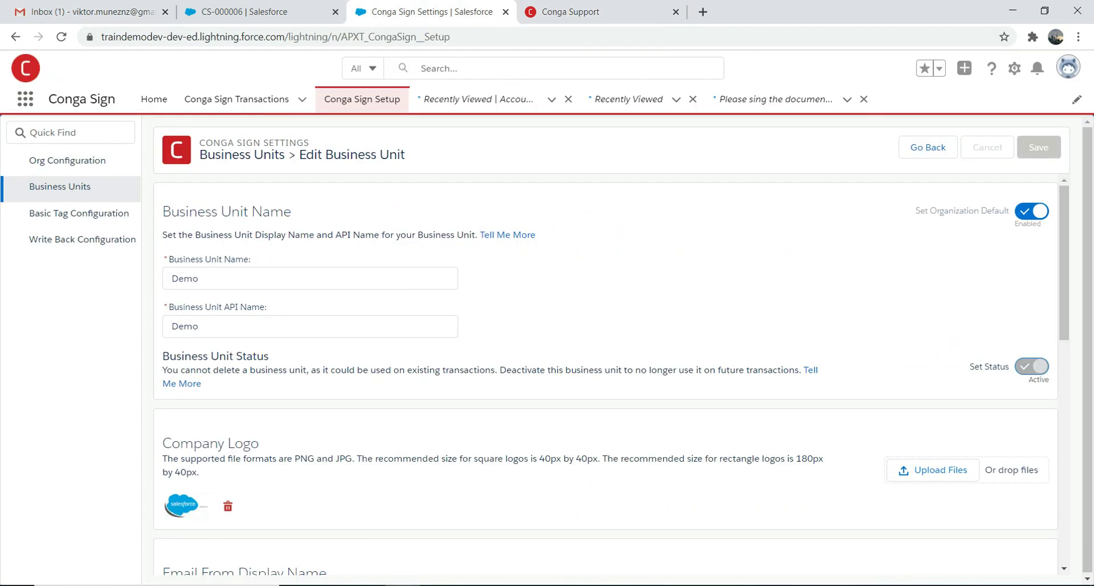
double_click(185, 278)
key("ctrl+1")
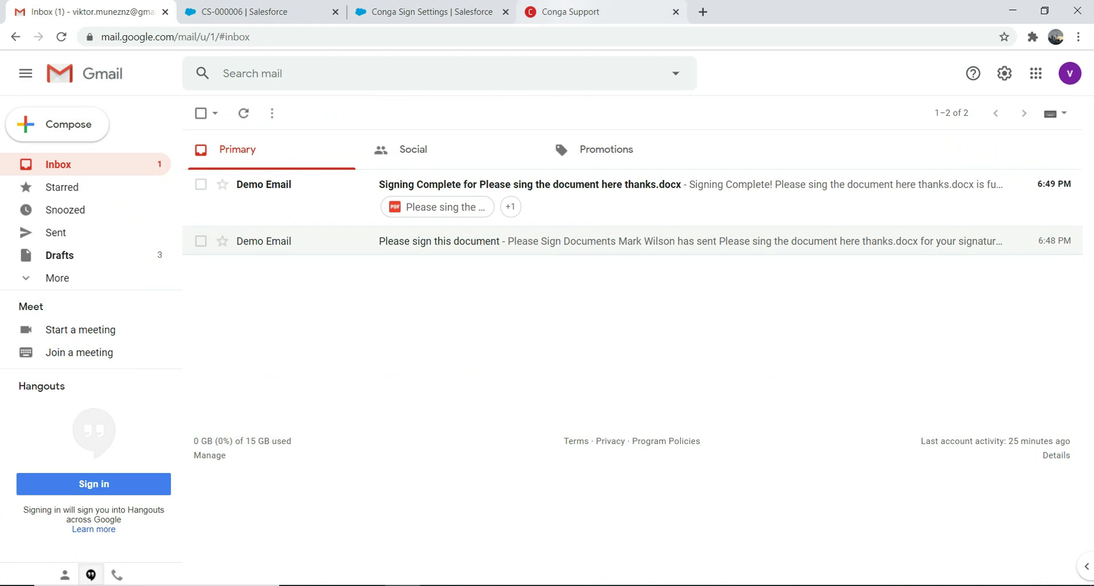
key("ctrl+4")
key("ctrl+3")
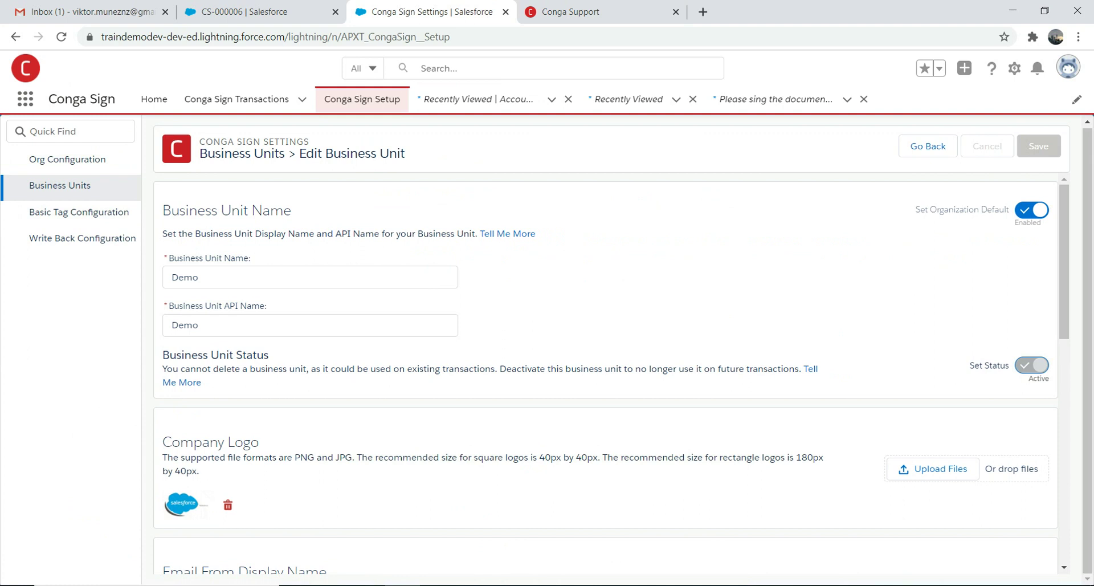
Compare the business unit's Email Display Name Text Template with the sender name in the Gmail inbox.
scroll(610, 370, "down", 5)
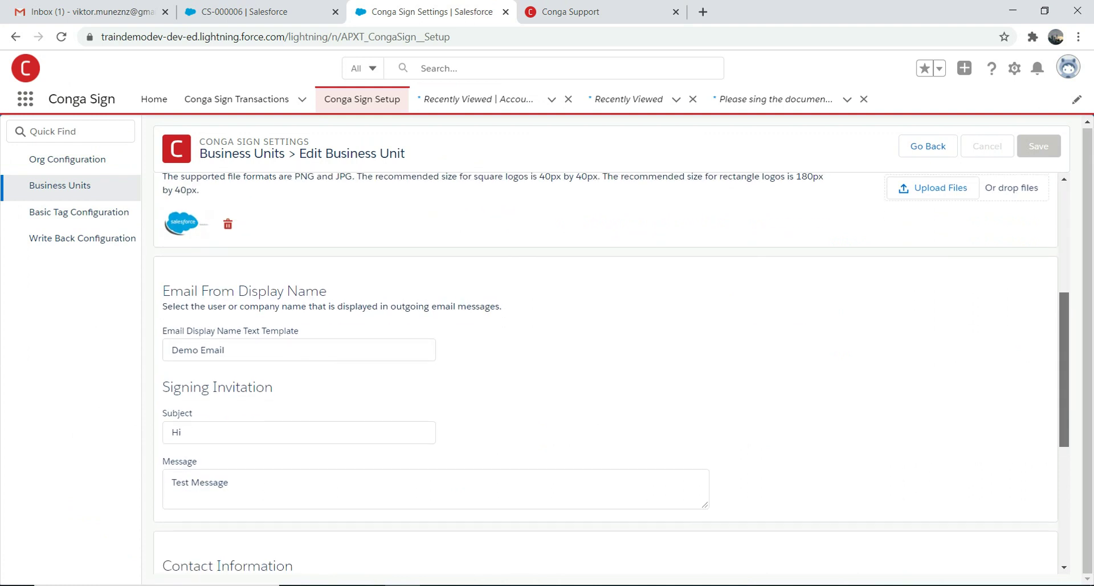
left_click(296, 328)
key("ctrl+a")
key("ctrl+1")
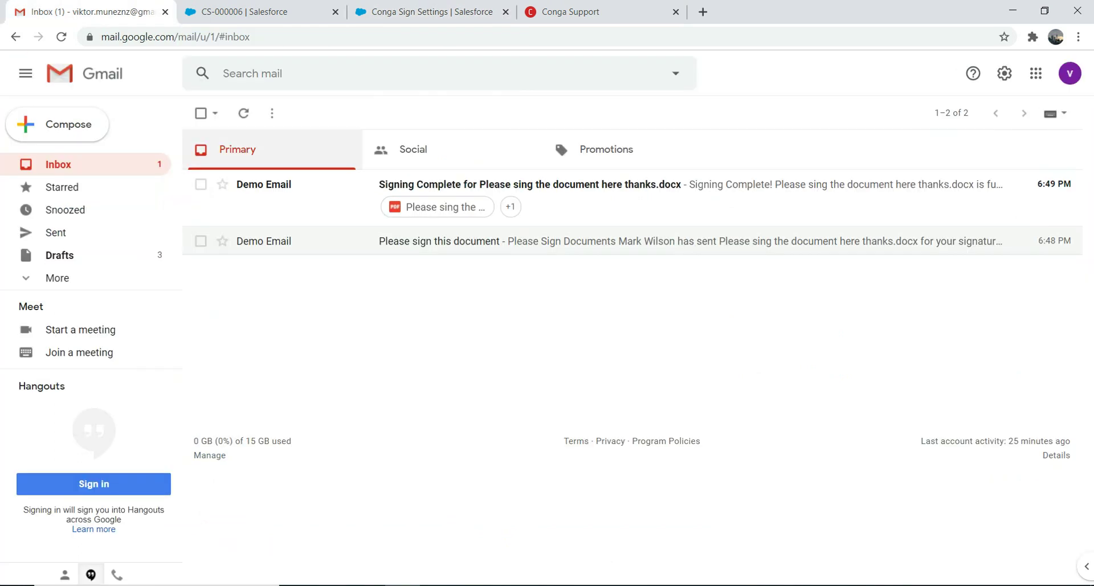
key("ctrl+3")
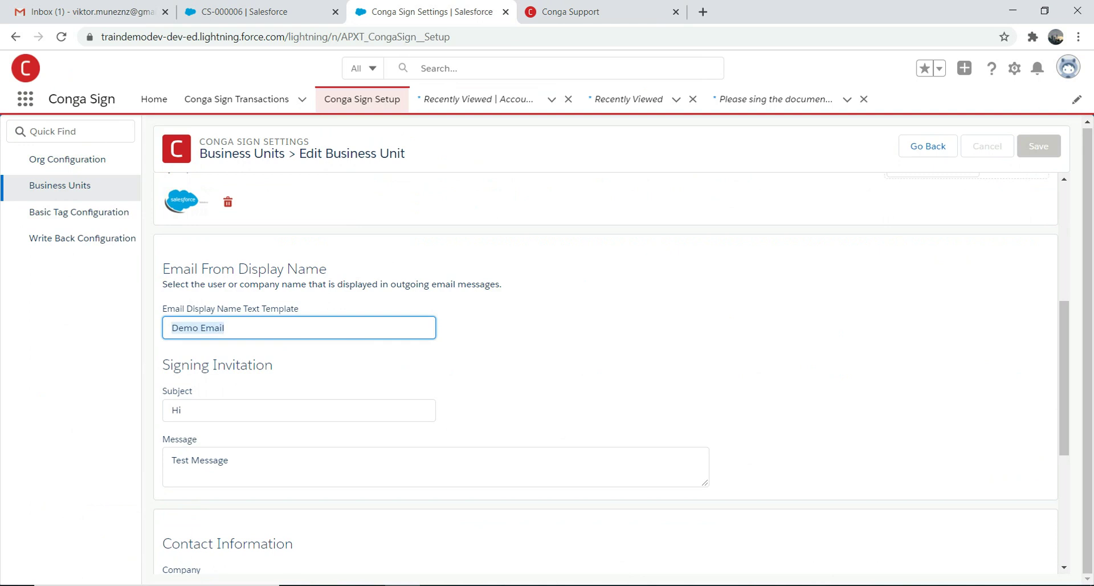
Review the Demo business unit's name, logo and email settings, and consult the Overview of Conga Sign page on the Conga Support site.
scroll(604, 370, "up", 5)
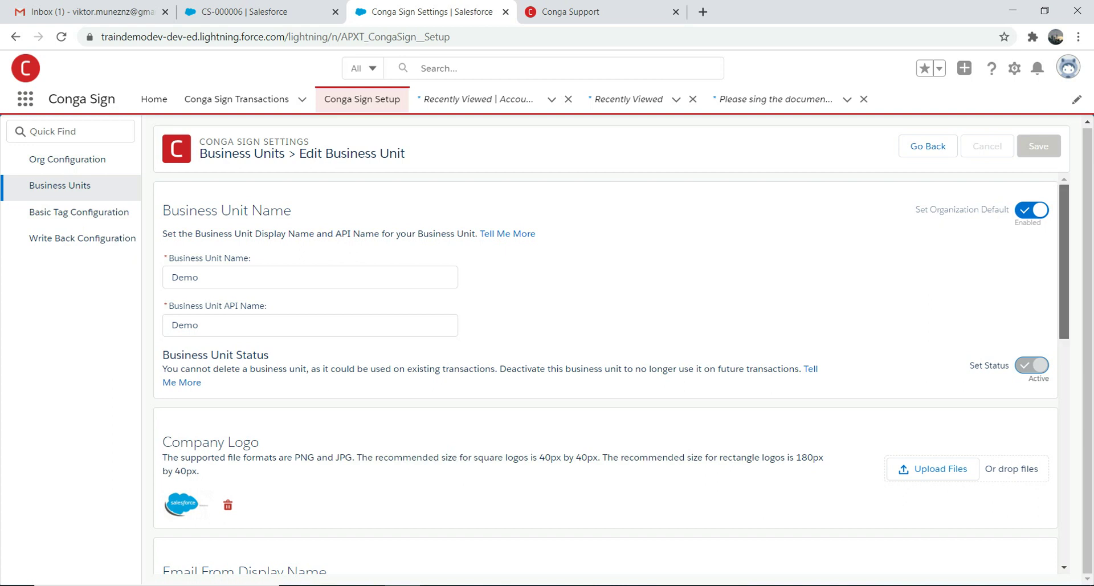
key("Tab")
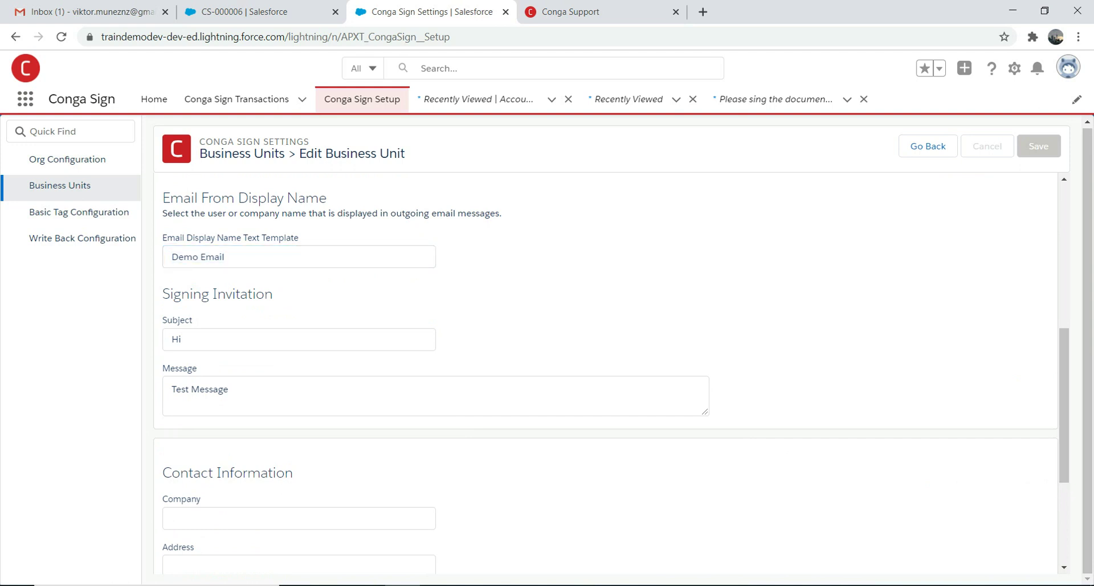
key("ctrl+Tab")
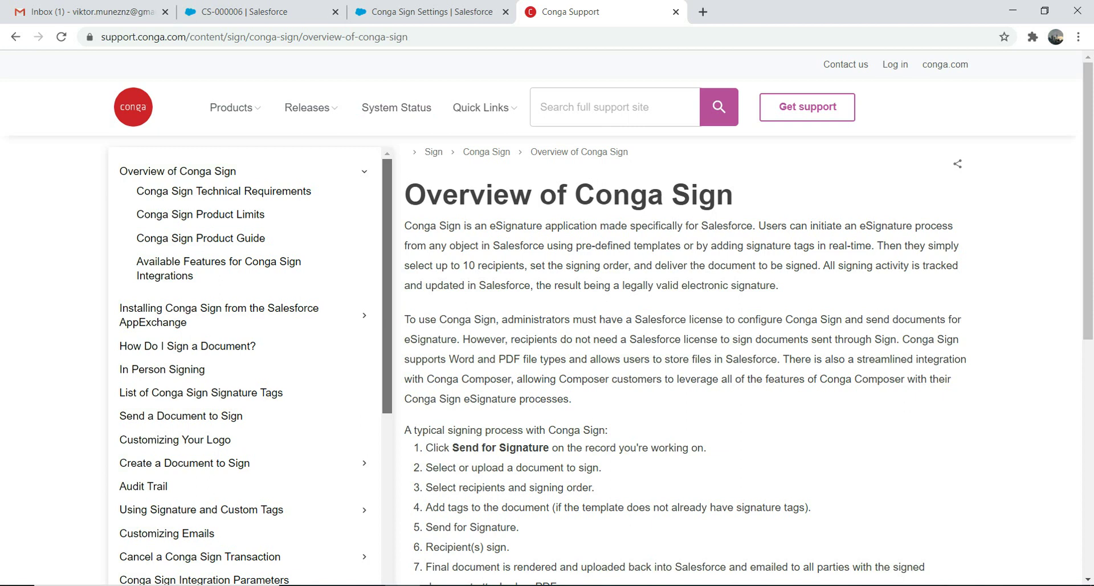
scroll(245, 364, "down", 1)
scroll(245, 365, "up", 1)
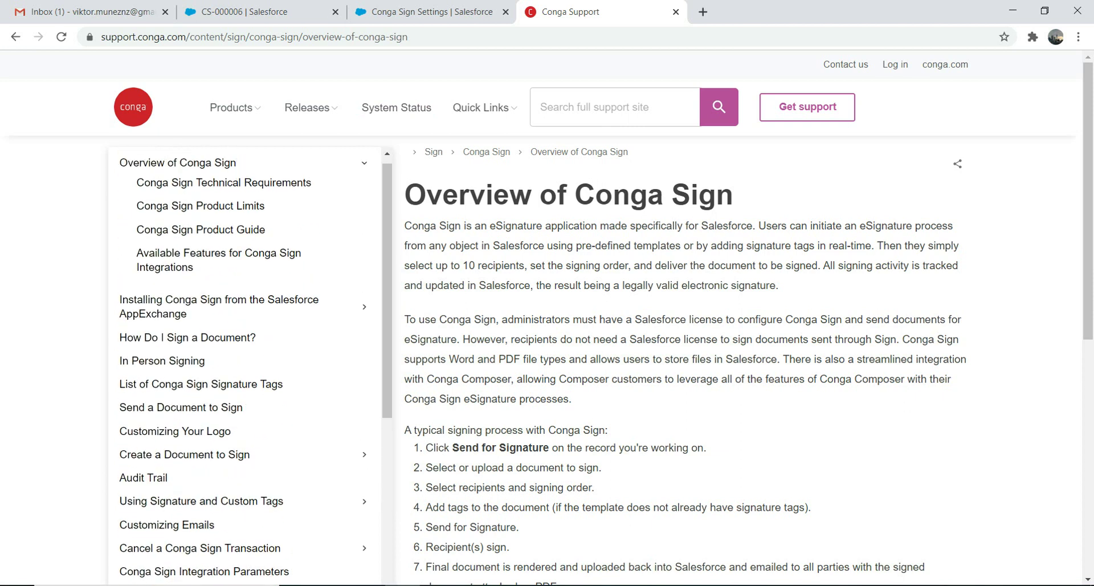
Return to Salesforce and open the list of recently viewed Conga Sign transactions.
left_click(433, 12)
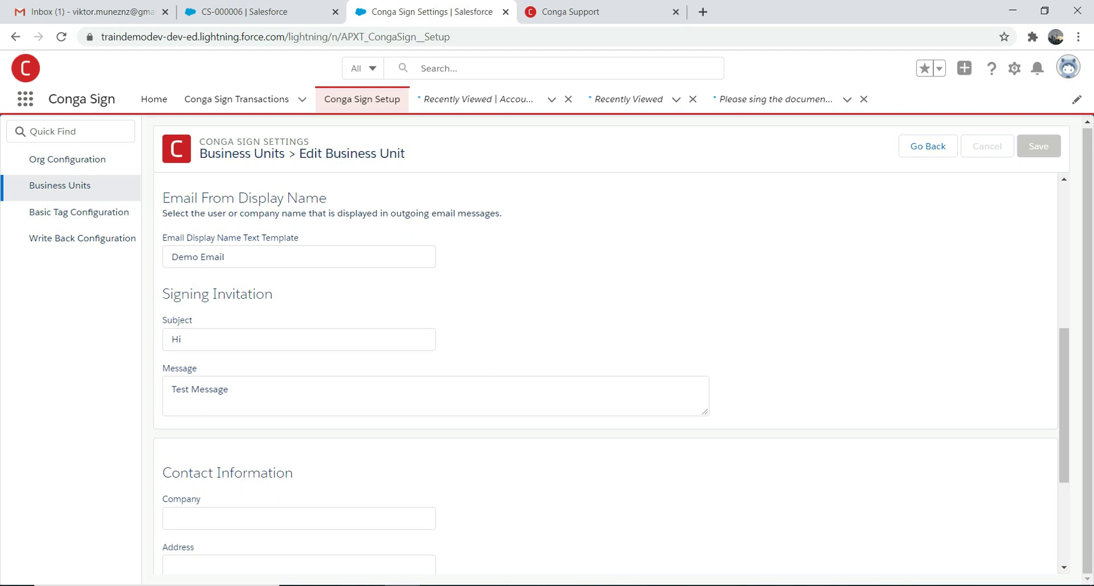
left_click(237, 98)
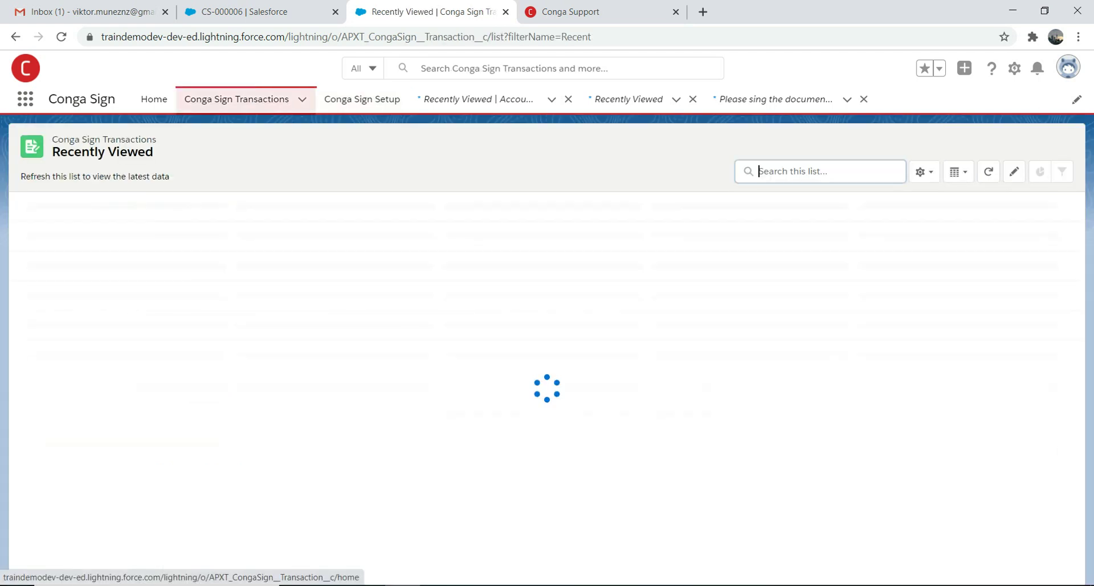